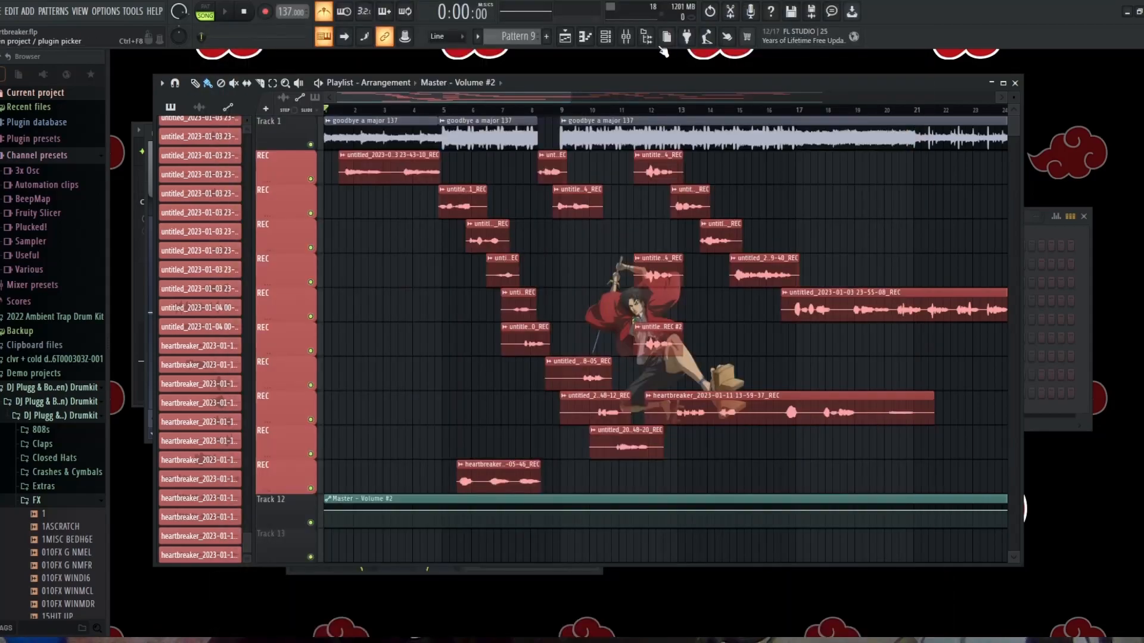
Open the mixer at full size and route the REC track to the first \ Main insert instead of 2020 Main
left_click(626, 37)
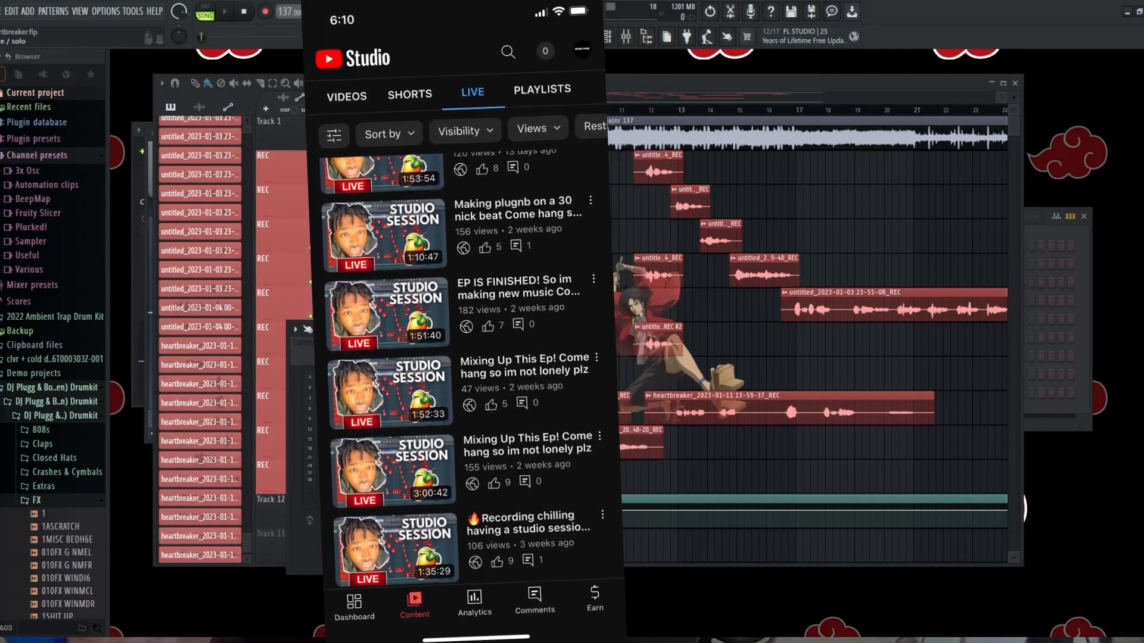
left_click(391, 353)
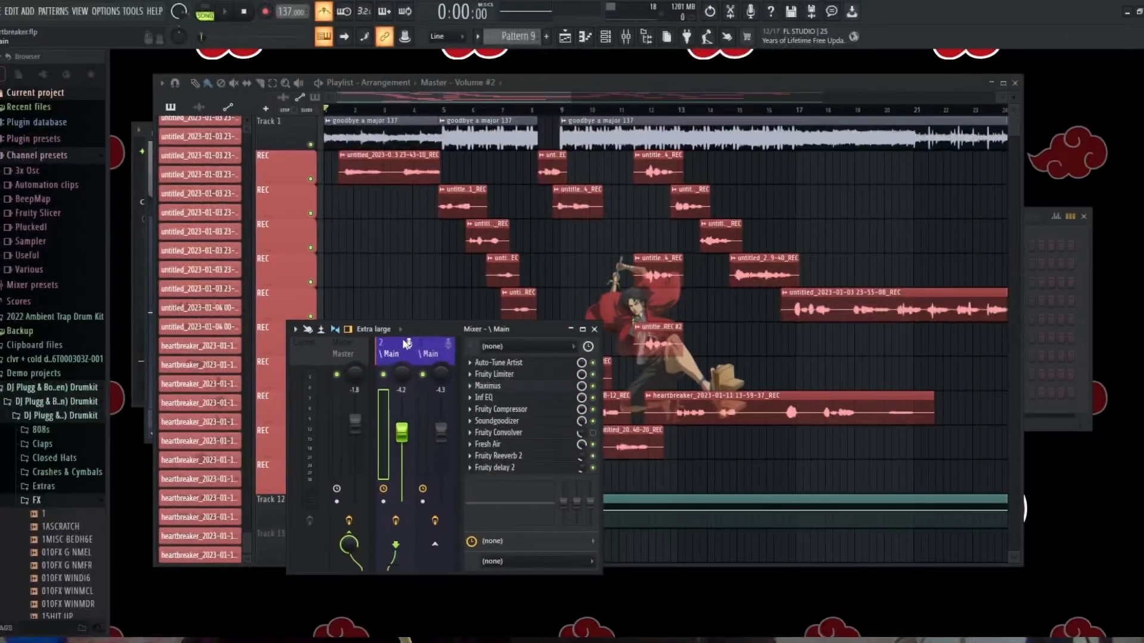
key("Left")
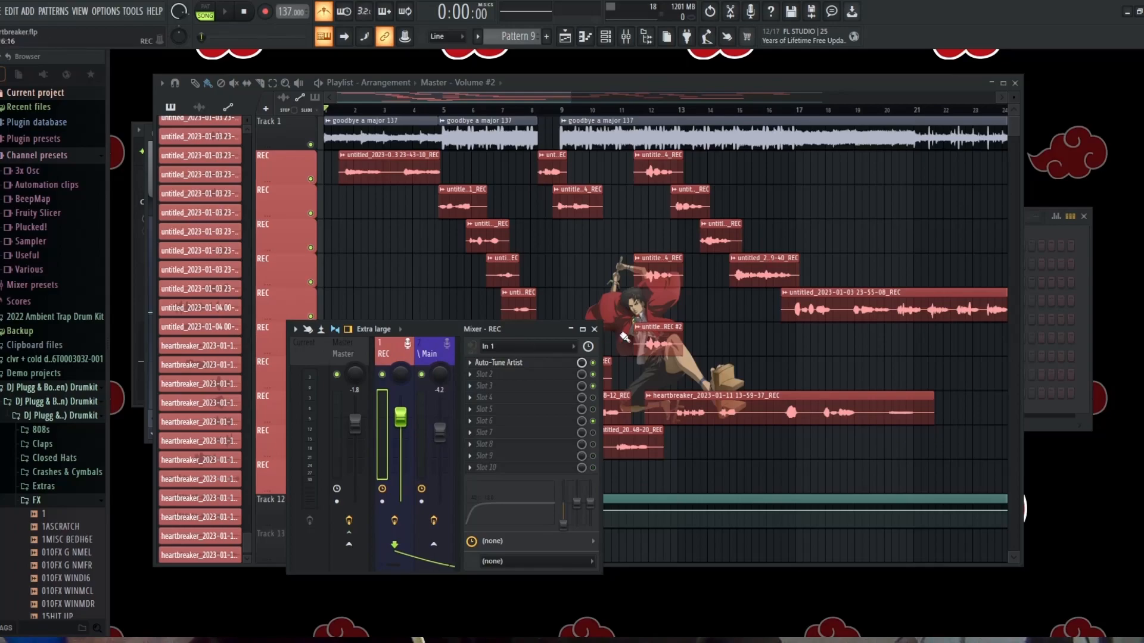
left_click(583, 329)
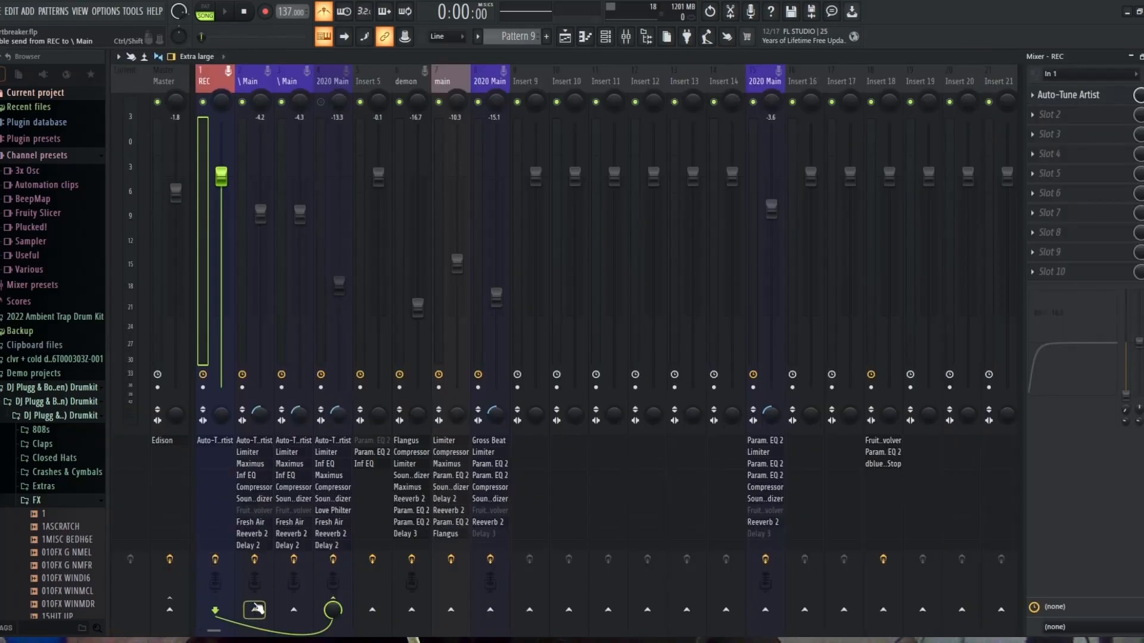
left_click(333, 610)
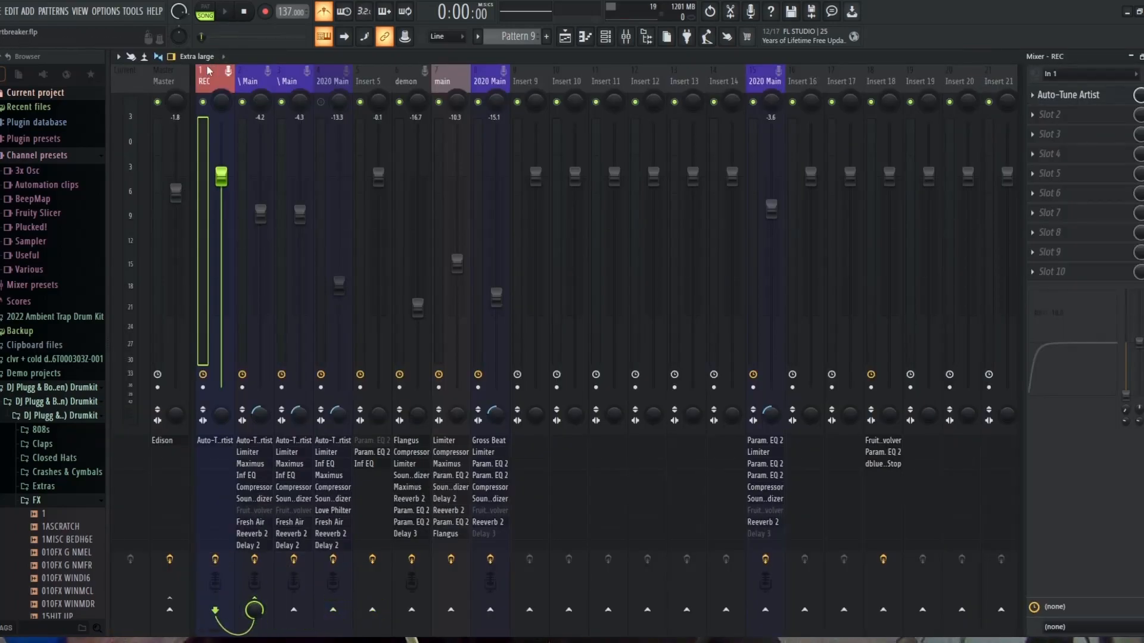
Examine the Auto-Tune Artist settings on the REC track and close the plugin
left_click(1073, 95)
left_click(1076, 97)
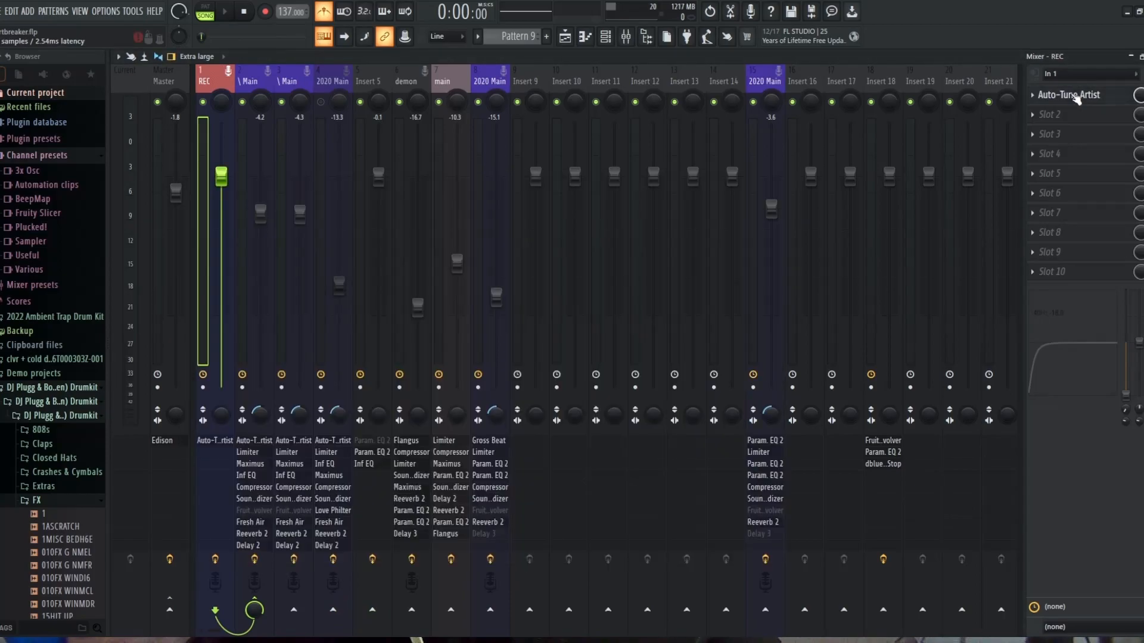
left_click(1075, 95)
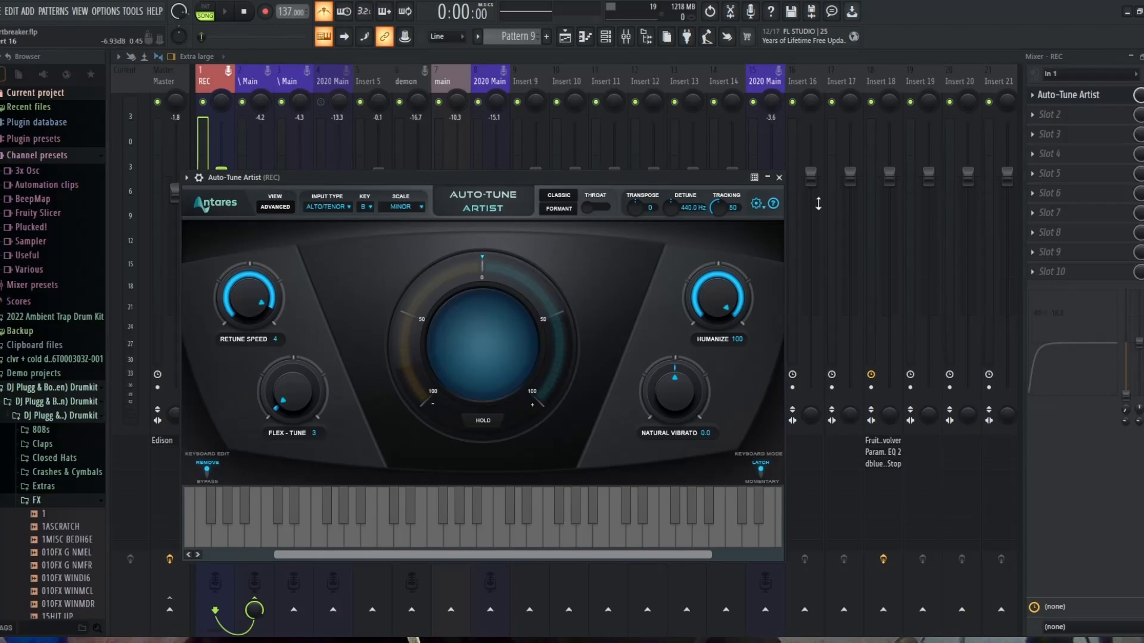
left_click(779, 178)
Examine Auto-Tune Artist on the first \ Main insert and collapse the DJ Plugg drumkit folder in the browser
left_click(251, 78)
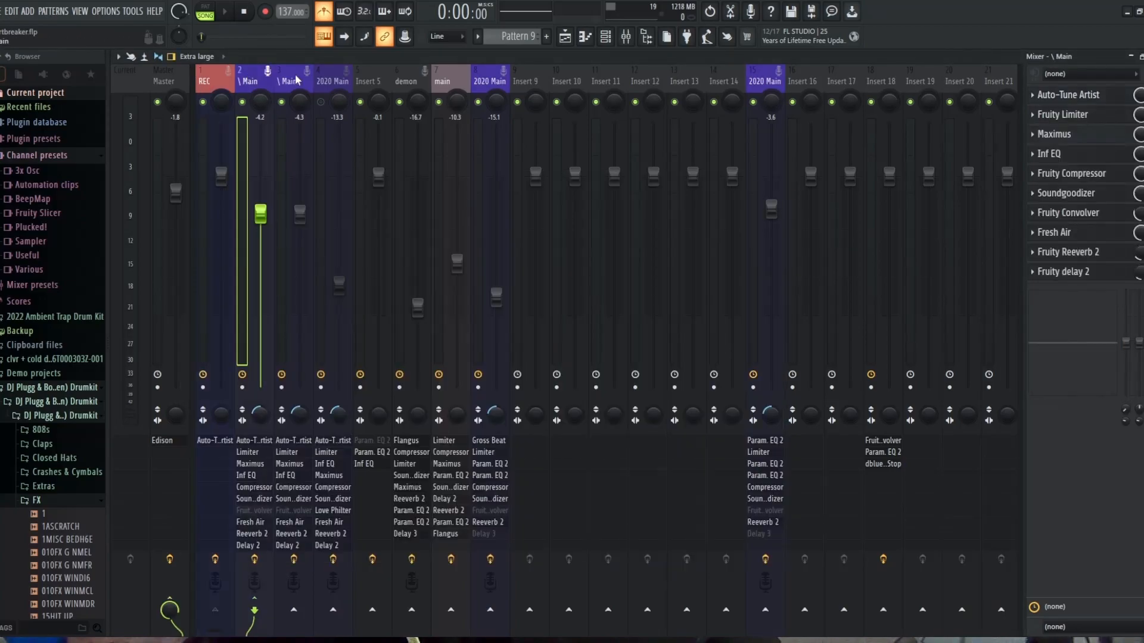
left_click(1081, 95)
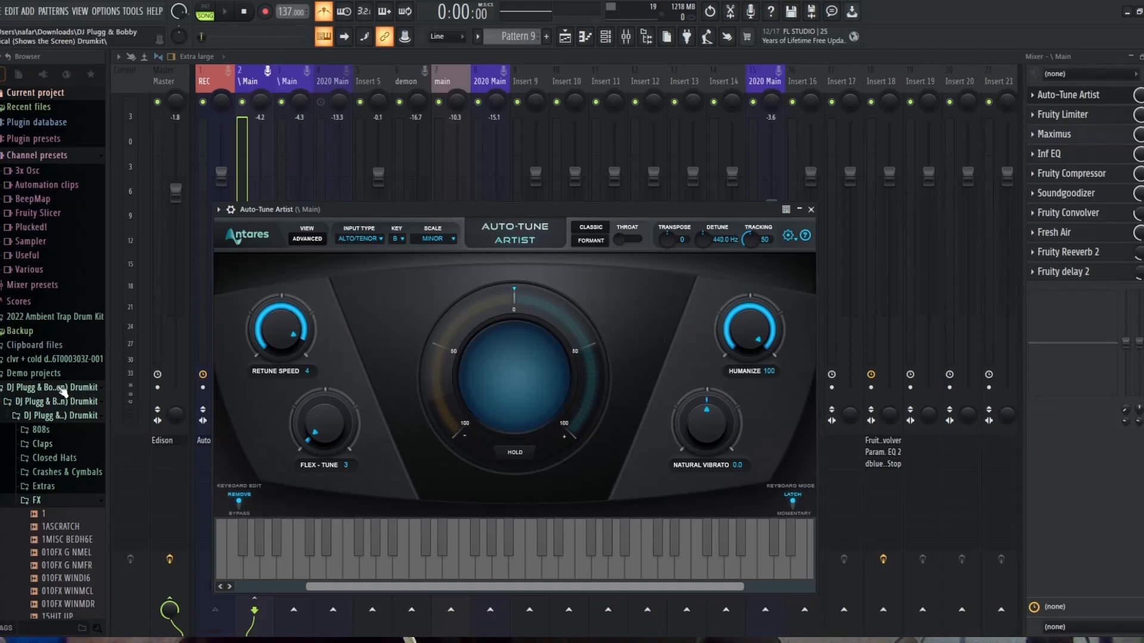
left_click(105, 388)
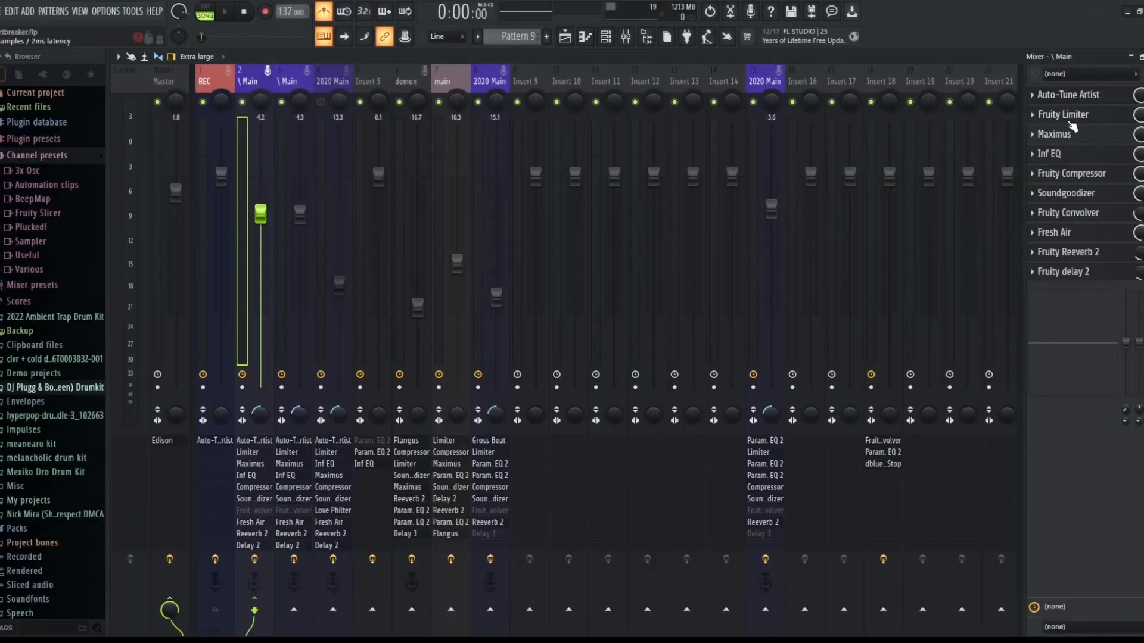
Examine the Fruity Limiter and Maximus settings on the first \ Main insert, closing each plugin
left_click(1070, 121)
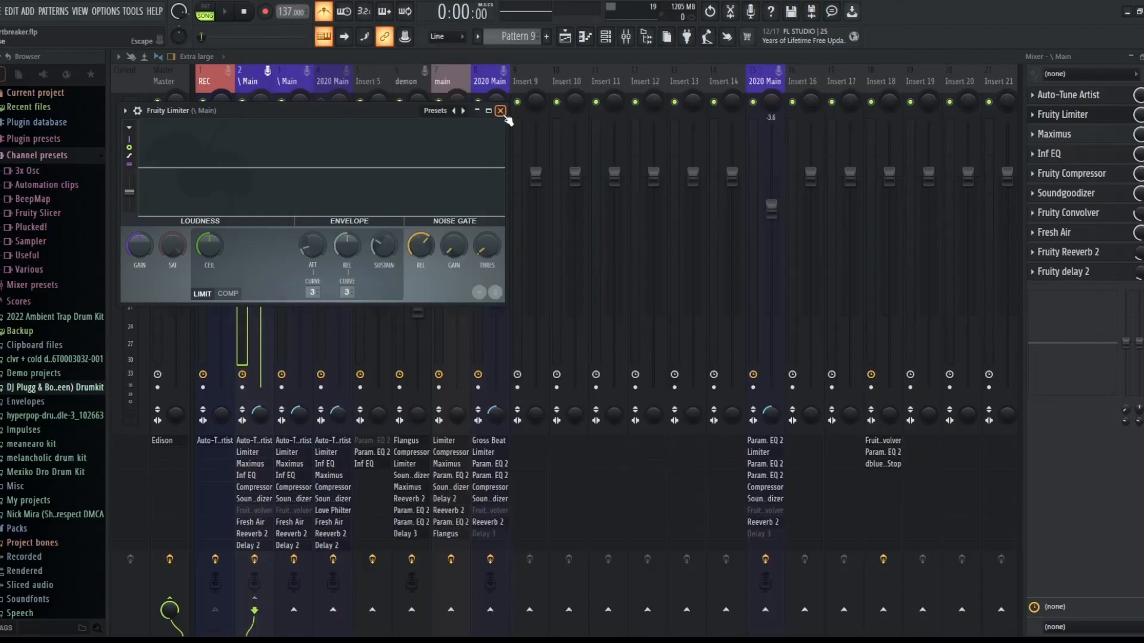
left_click(500, 111)
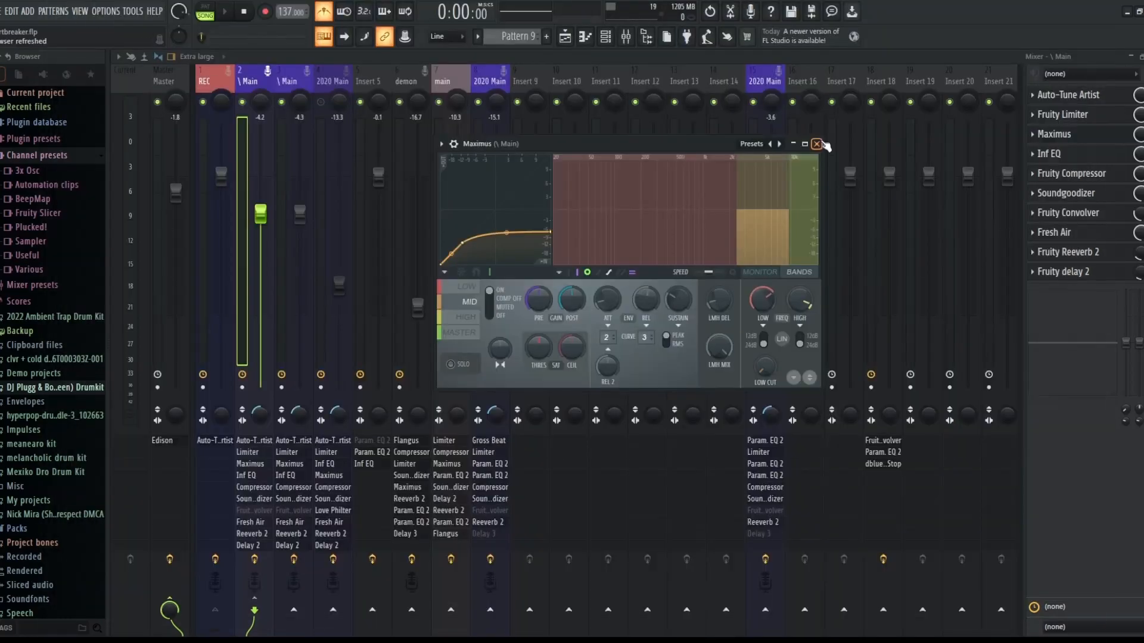
left_click(816, 144)
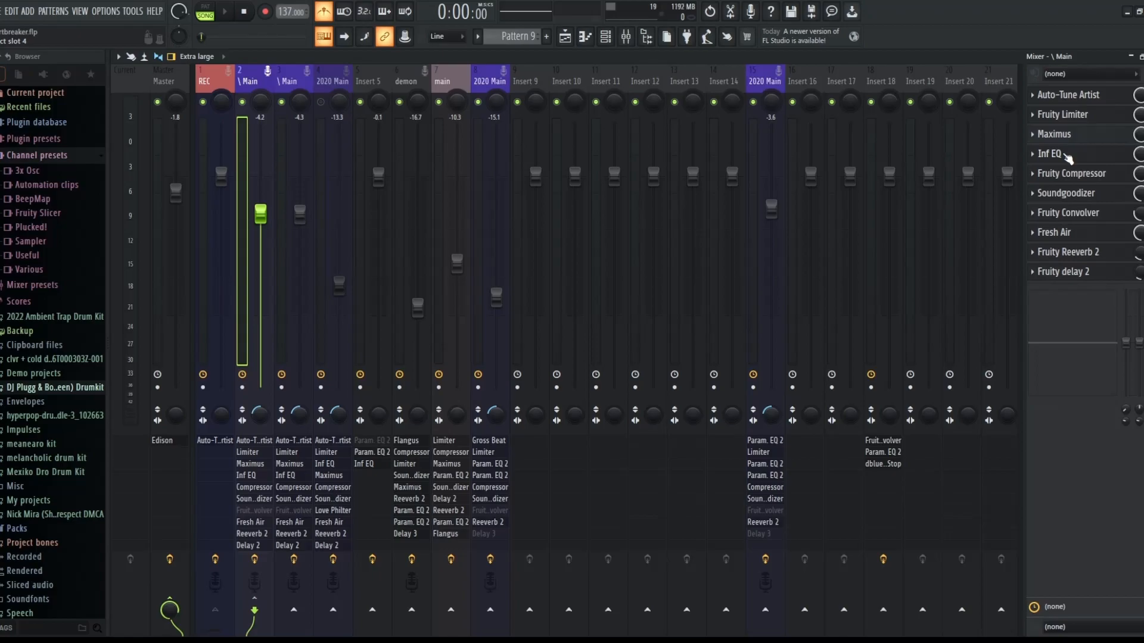
Examine the House/Vocal Clarity preset and its EQ bands in Inf EQ on the first \ Main insert
left_click(1060, 156)
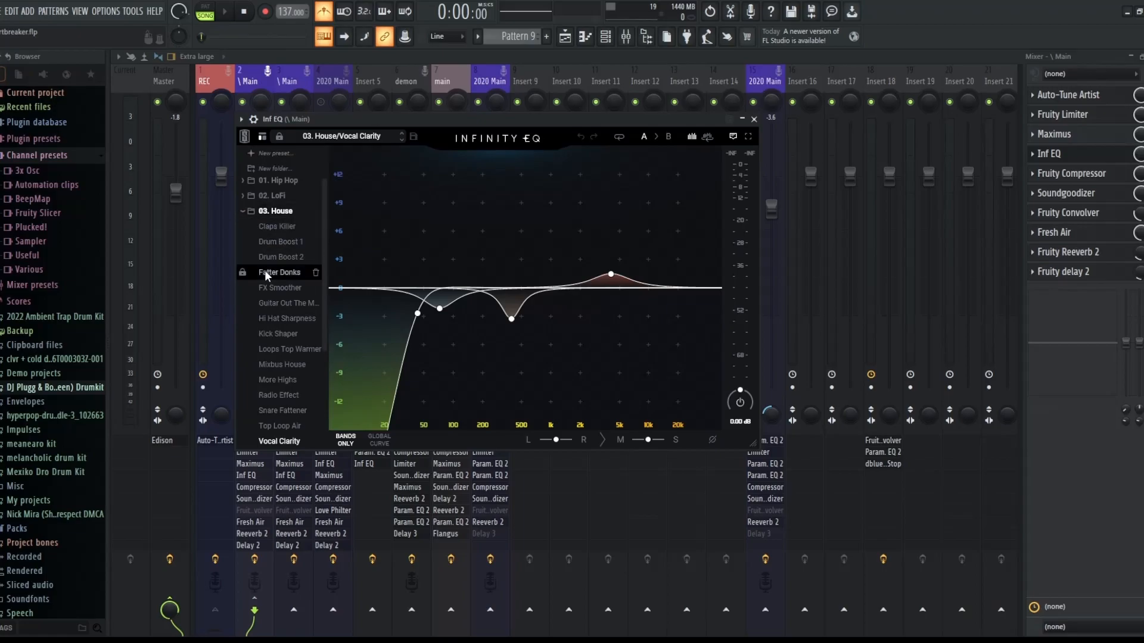
scroll(292, 231, "down", 5)
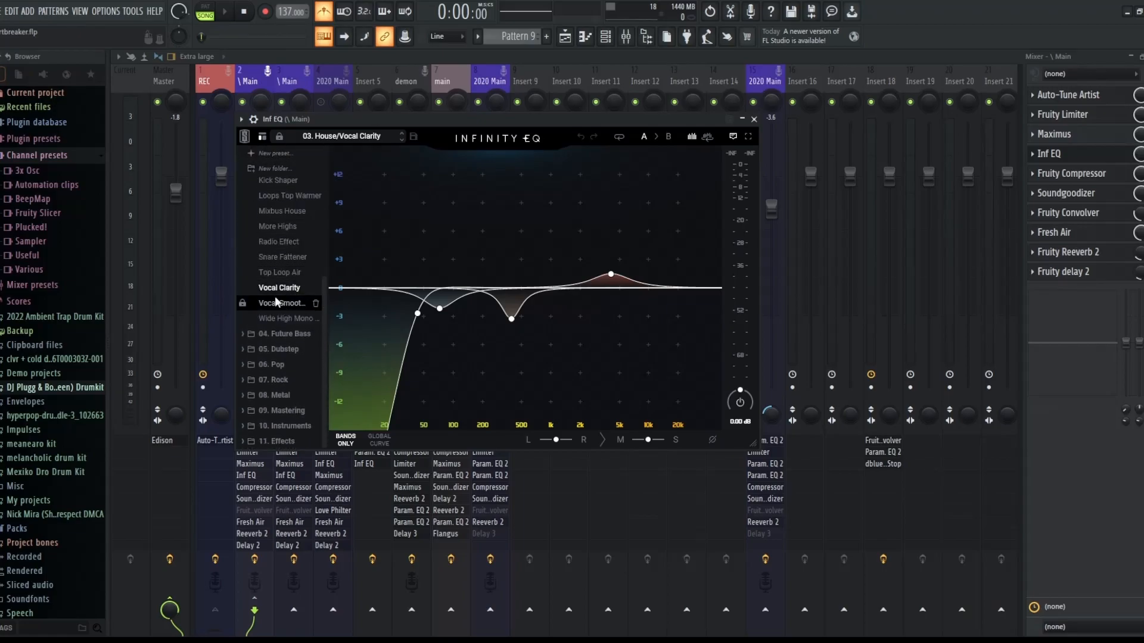
scroll(288, 250, "up", 1)
scroll(287, 250, "up", 5)
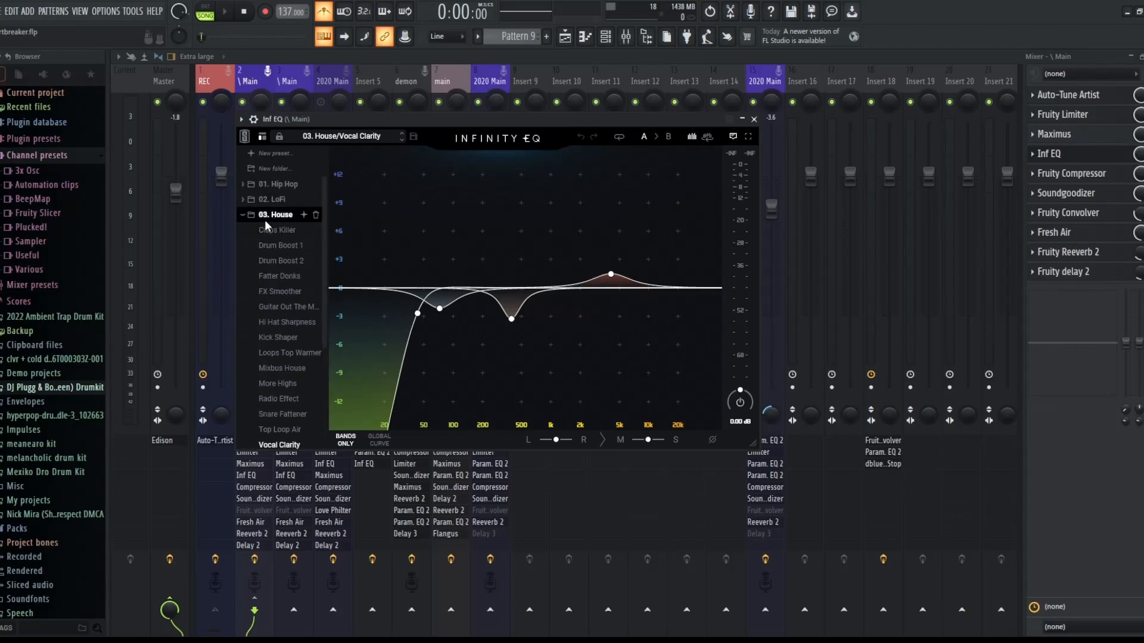
scroll(278, 333, "down", 3)
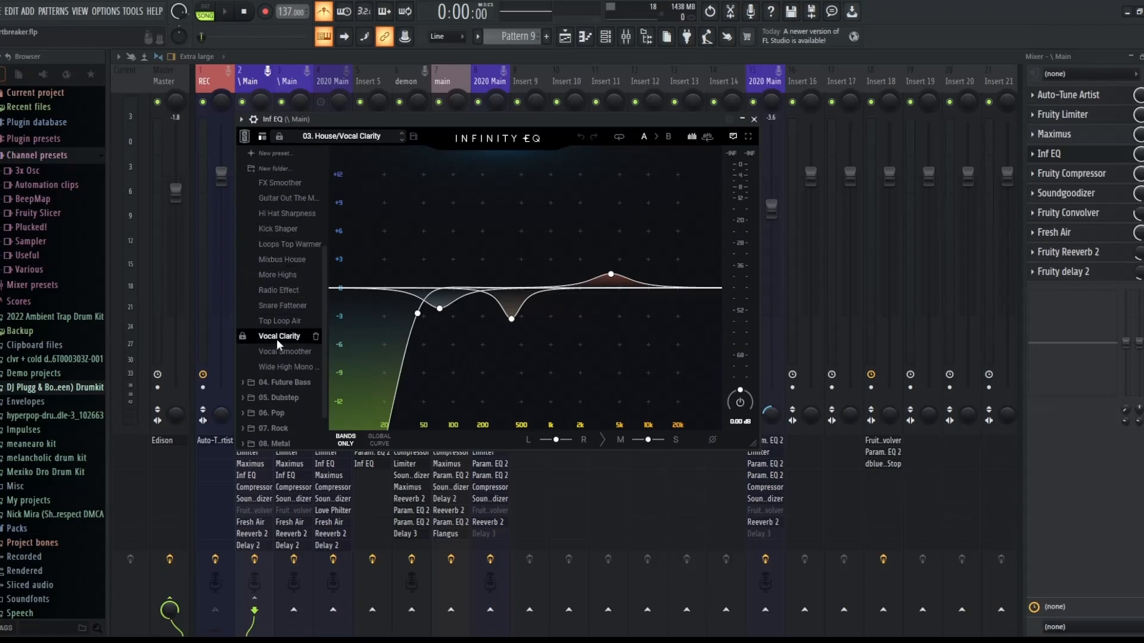
mouse_move(619, 278)
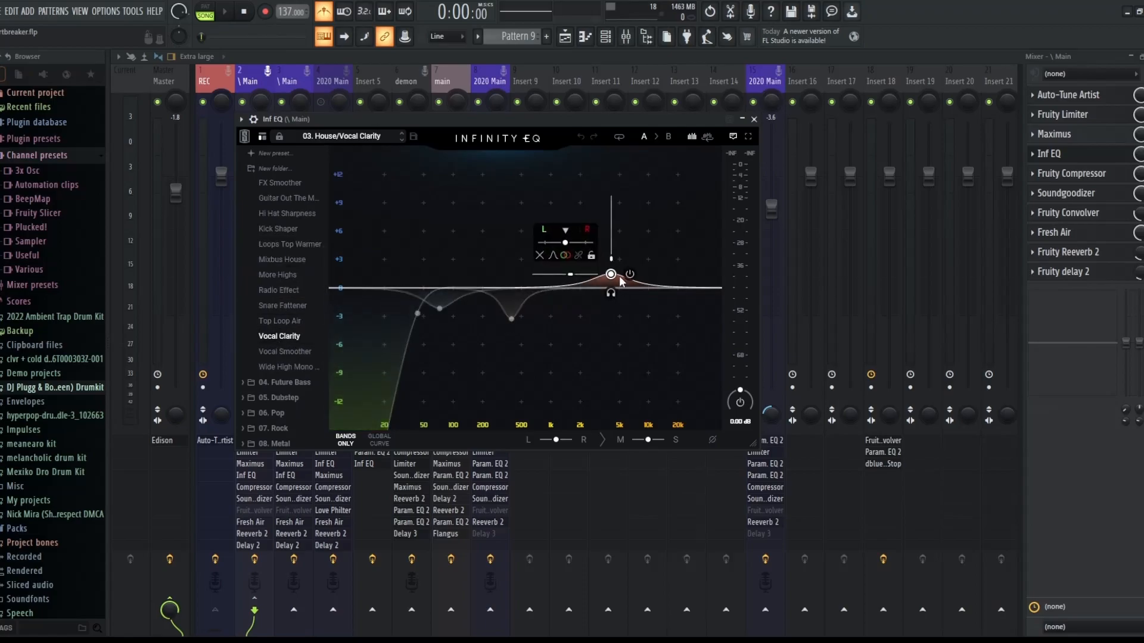
mouse_move(503, 326)
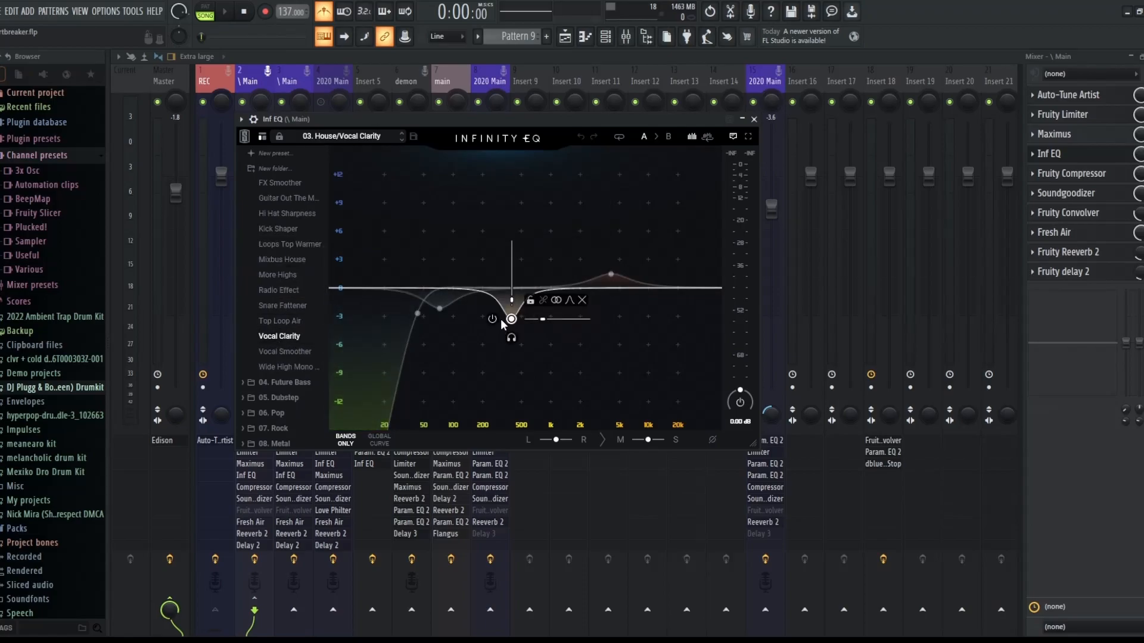
mouse_move(439, 310)
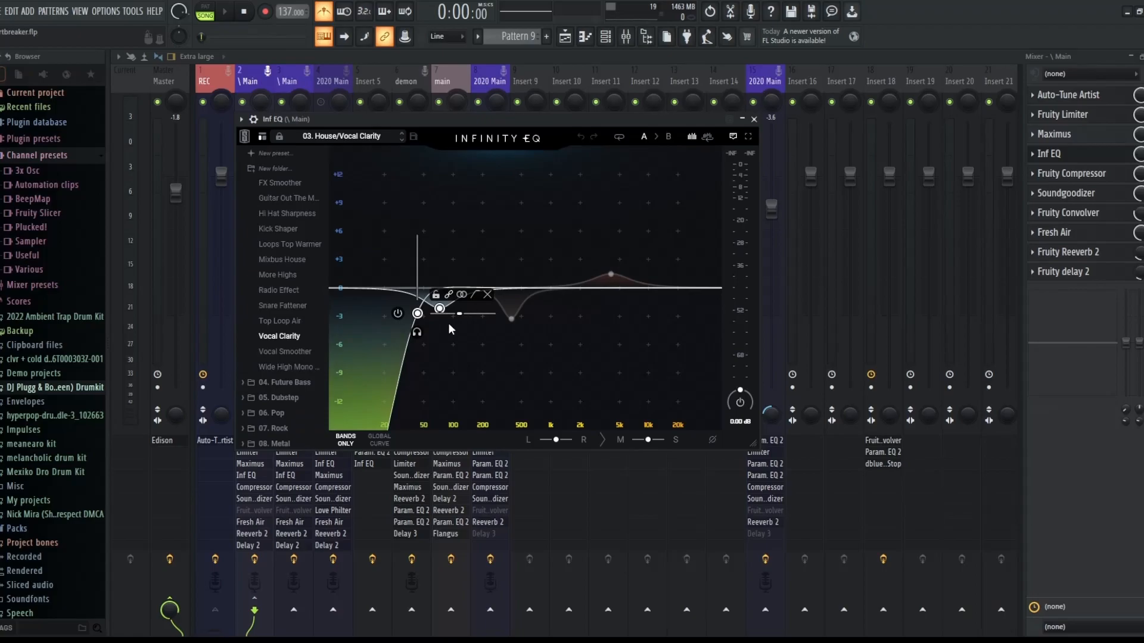
left_click(754, 119)
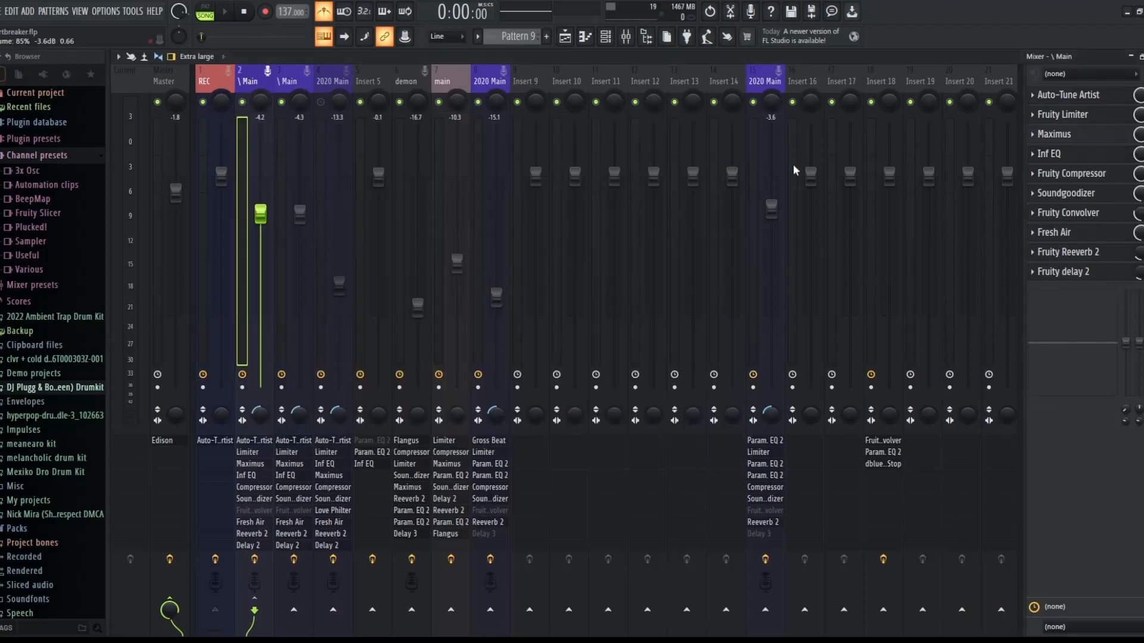
Examine the Fresh Air settings on the first \ Main insert and return the mixer to its compact size
left_click(1078, 238)
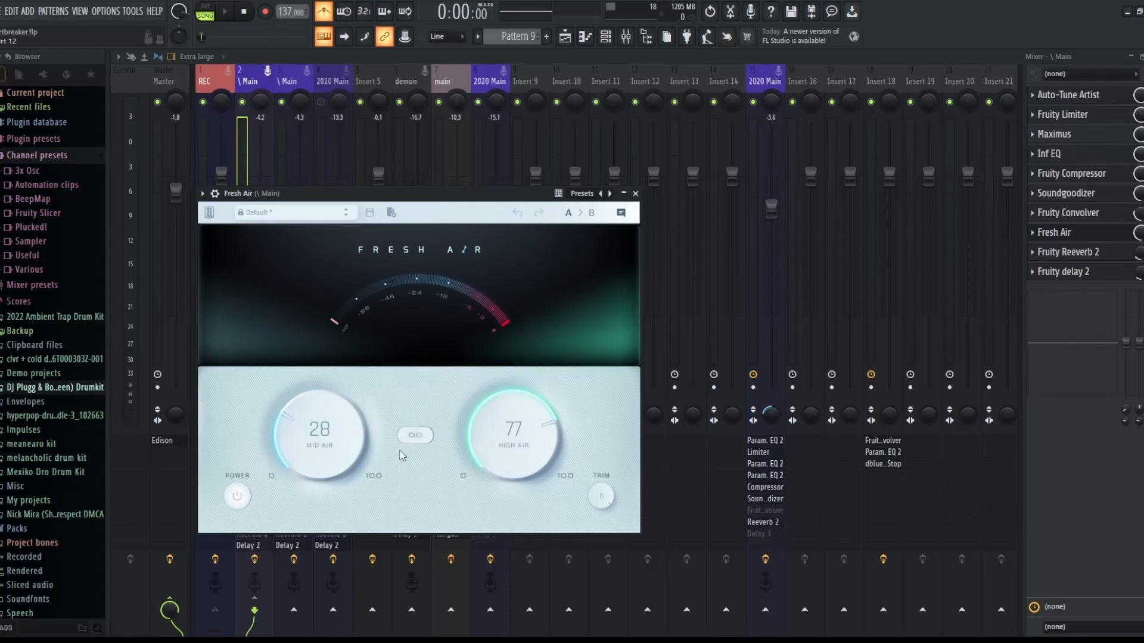
left_click(635, 193)
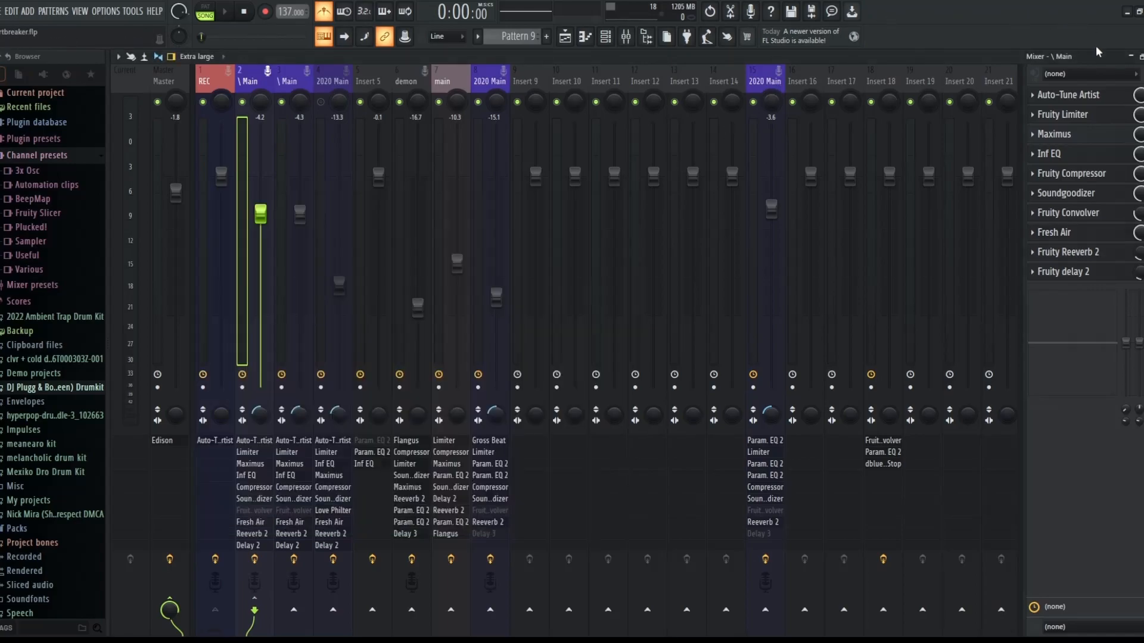
left_click(1141, 57)
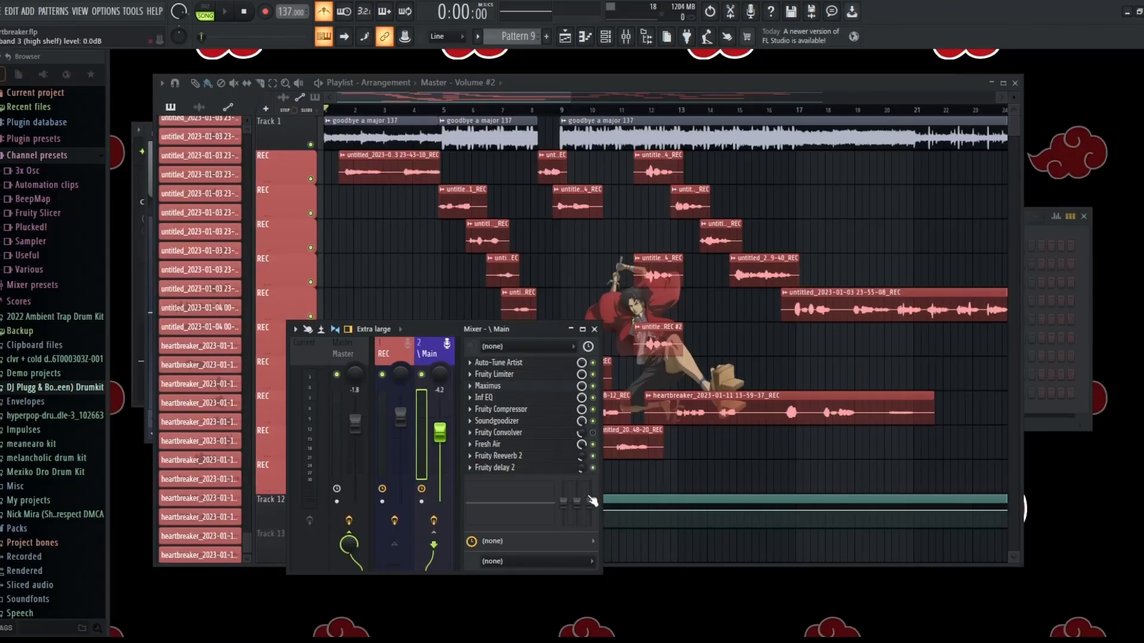
Bypass Fresh Air on the two \ Main inserts and play the arrangement from about bar 4
left_click(593, 445)
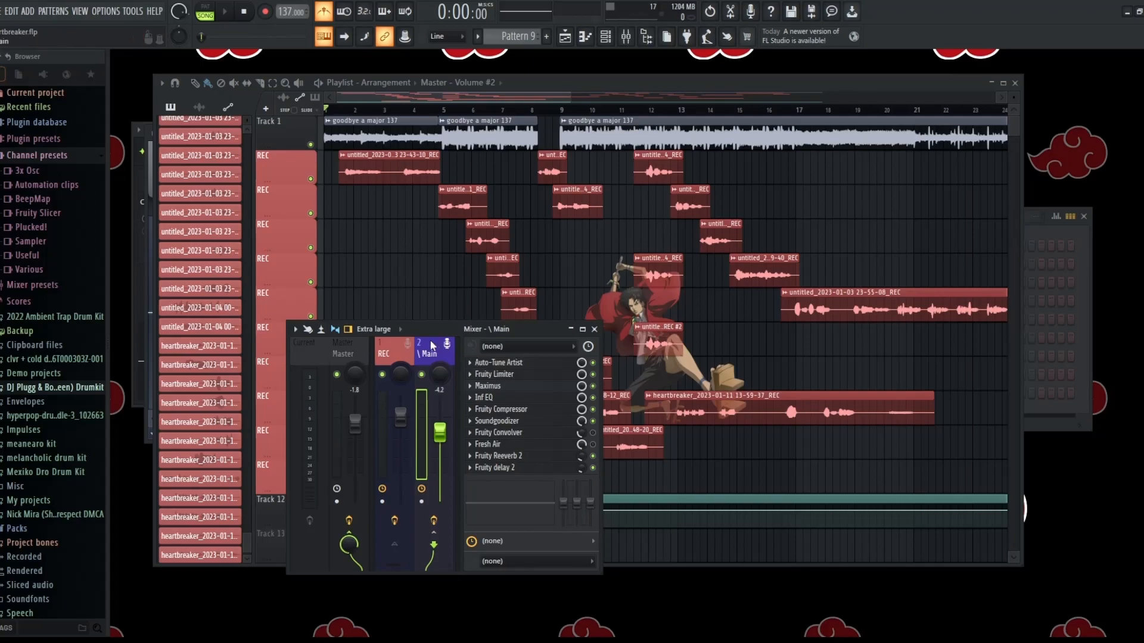
key("Right")
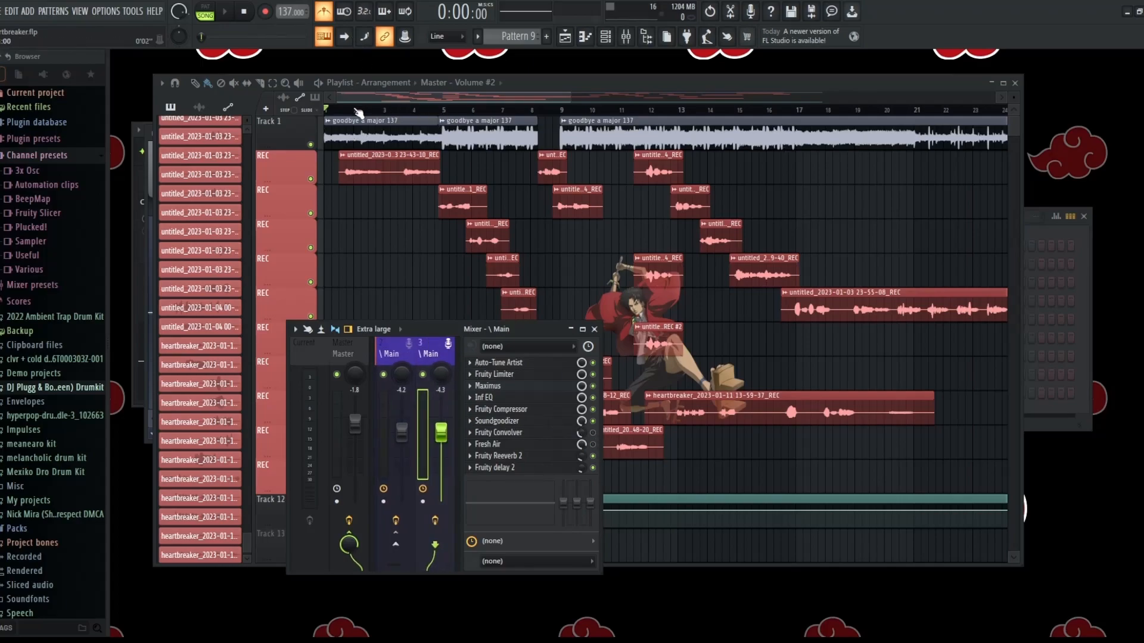
left_click(399, 108)
left_click(401, 122)
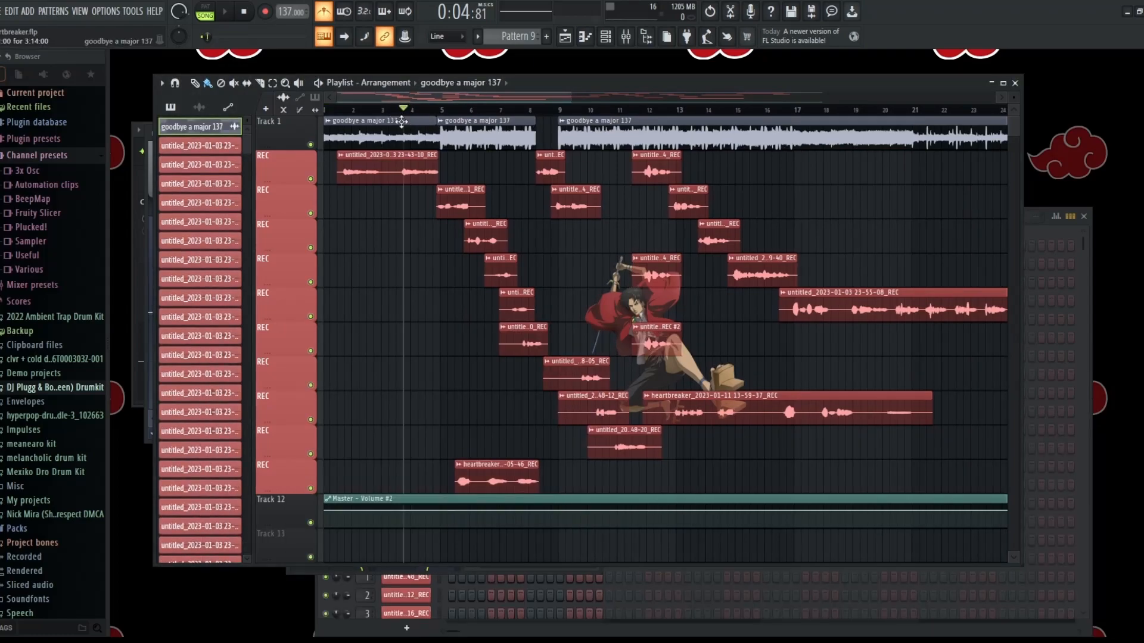
key("space")
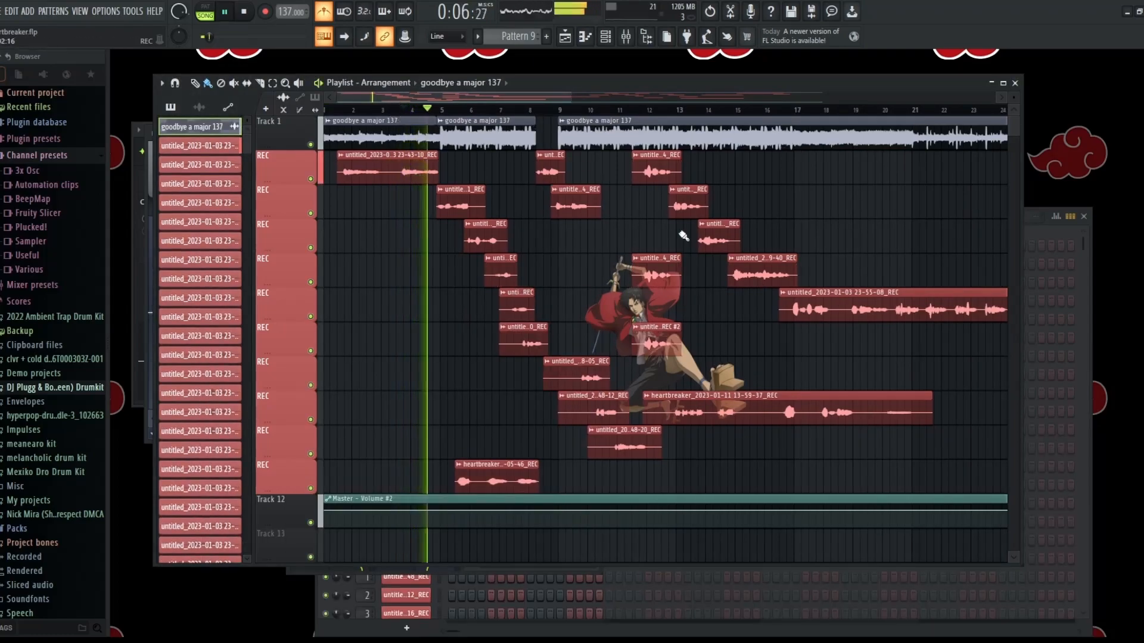
Turn Fresh Air back on for the \ Main inserts and replay the same passage to compare the vocals
left_click(631, 38)
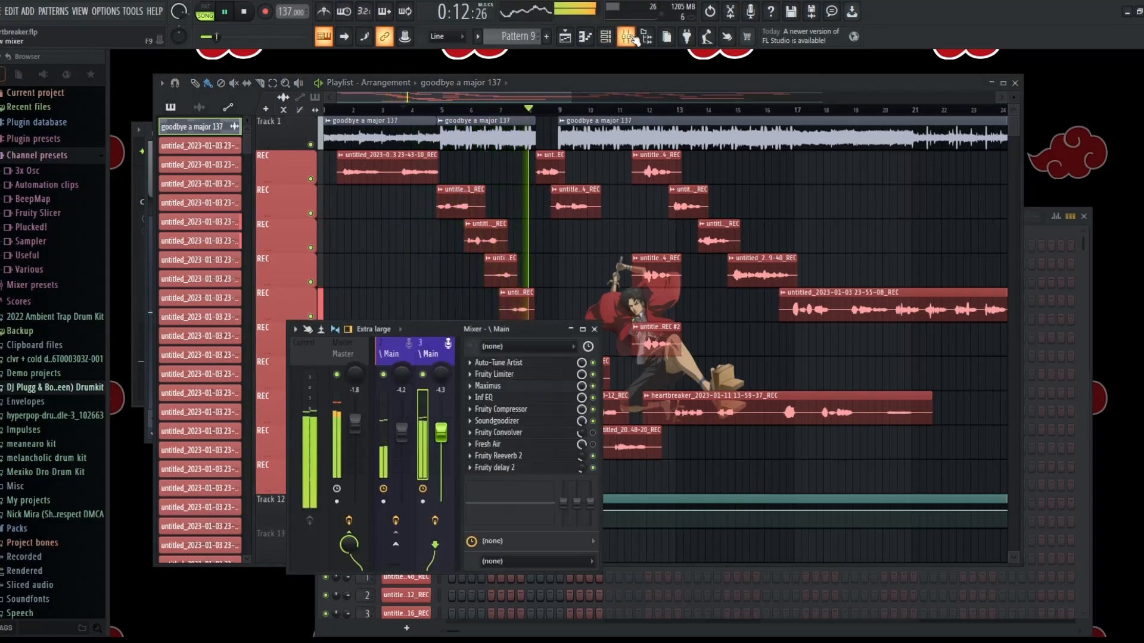
key("space")
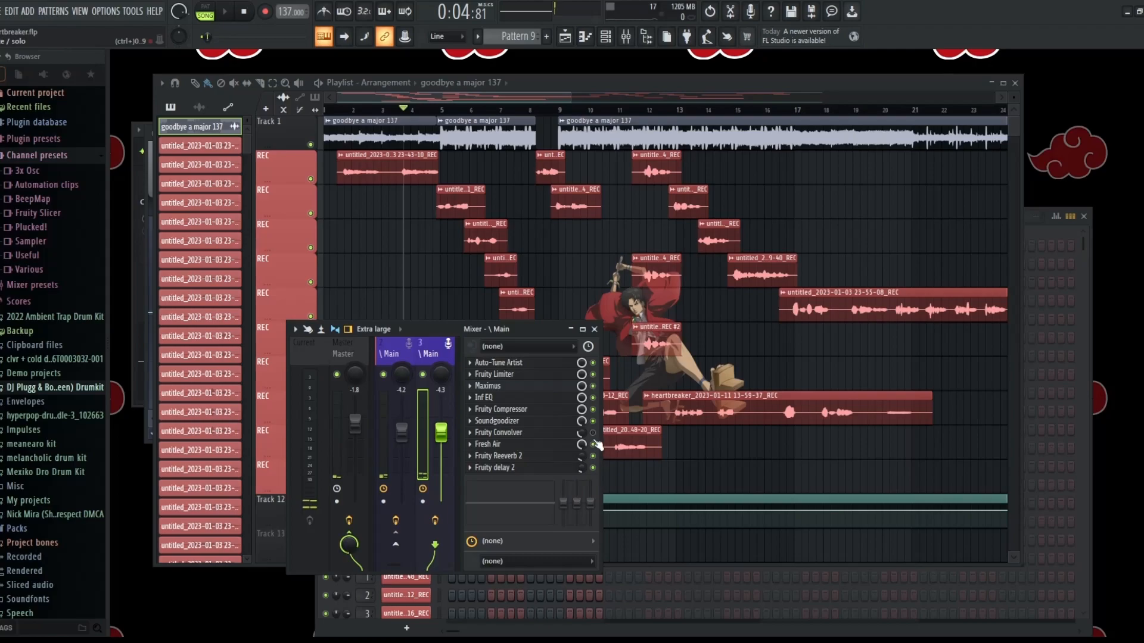
left_click(393, 358)
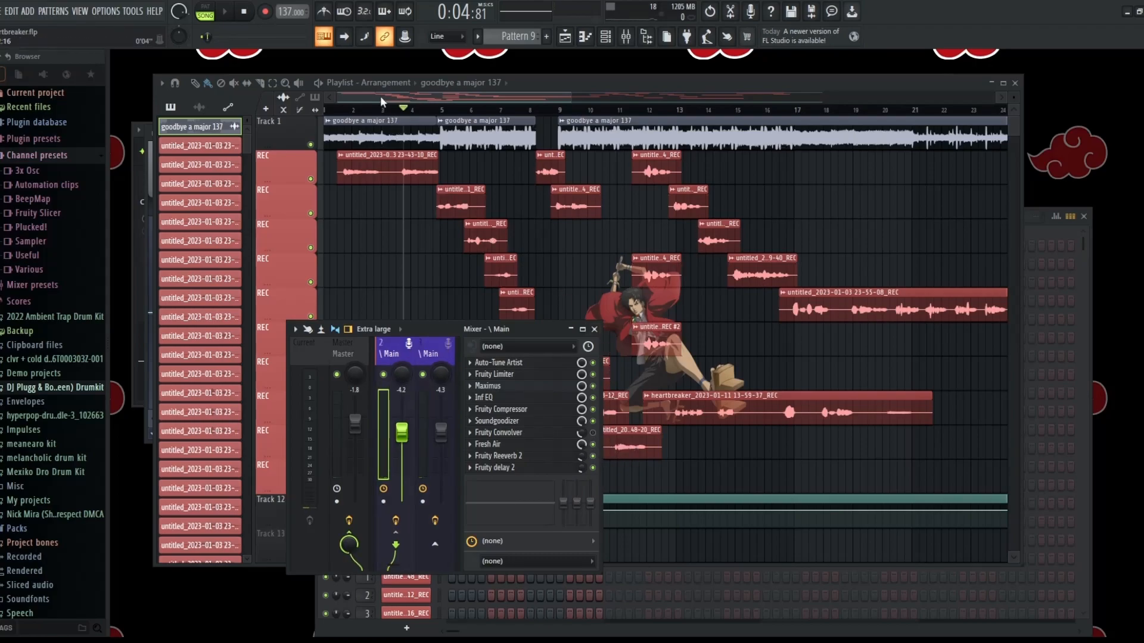
left_click(405, 110)
key("space")
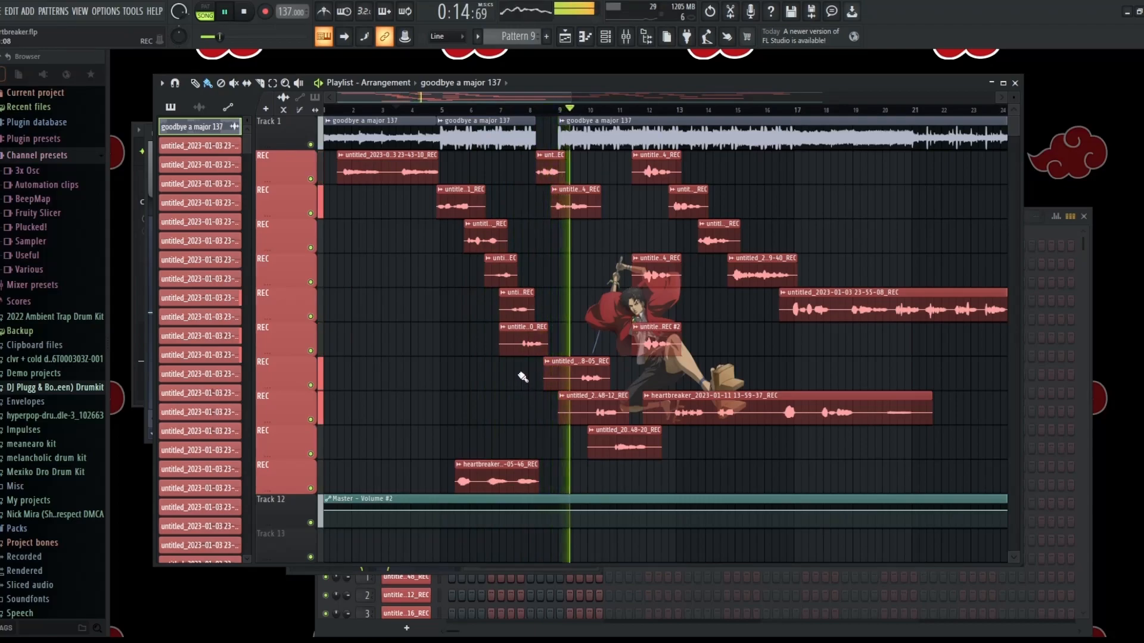
key("space")
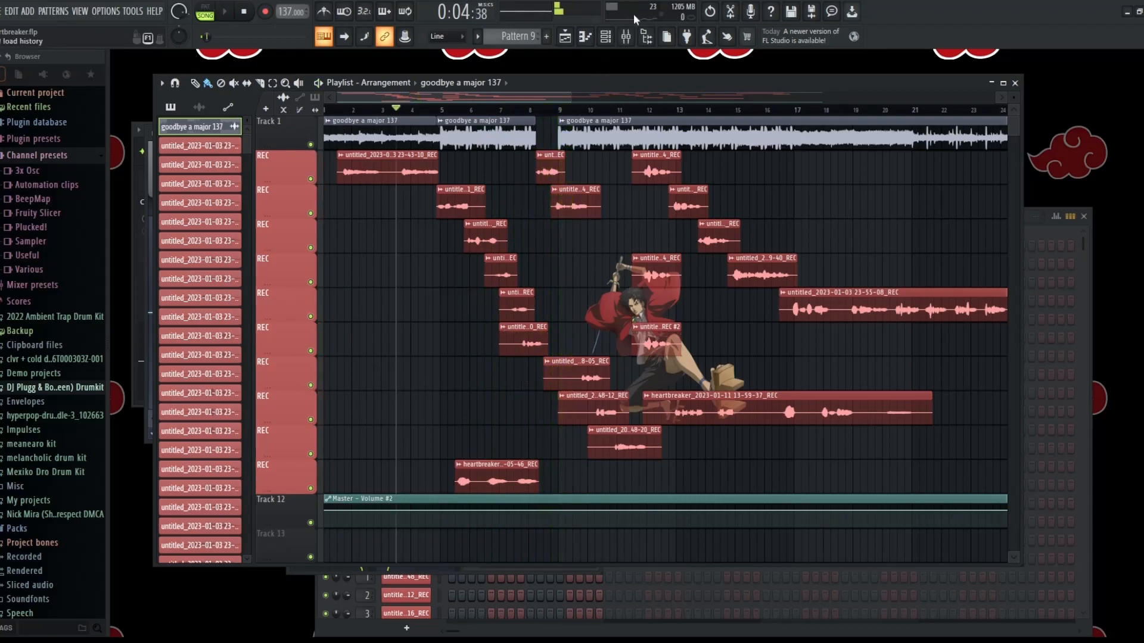
Reopen the mixer and examine the Fruity Compressor settings on the first \ Main insert
left_click(626, 37)
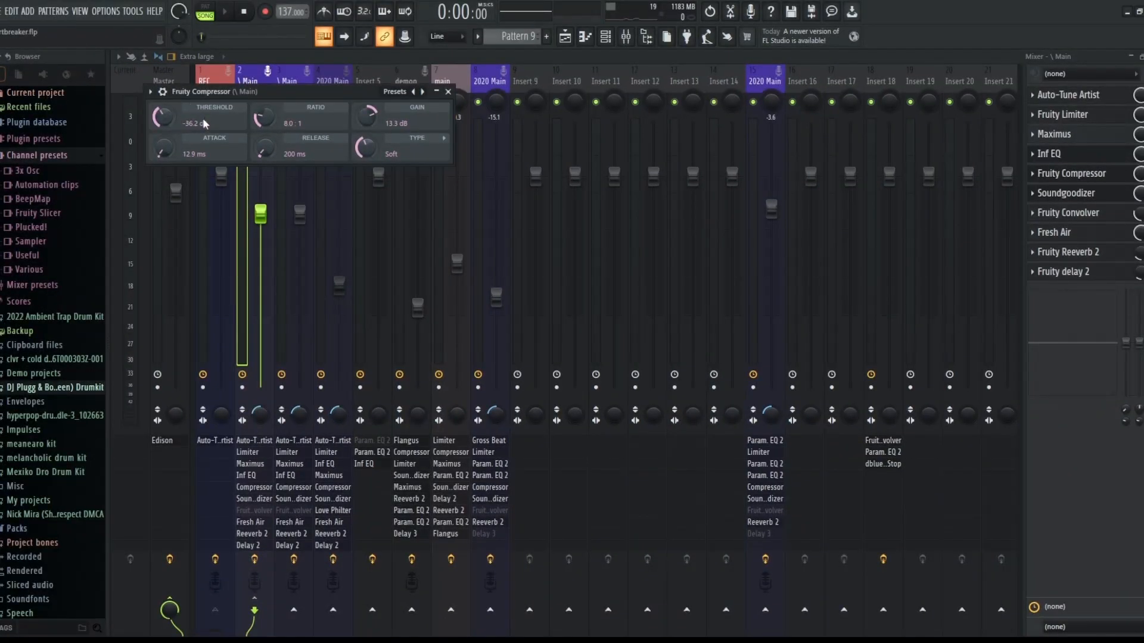
left_click(448, 92)
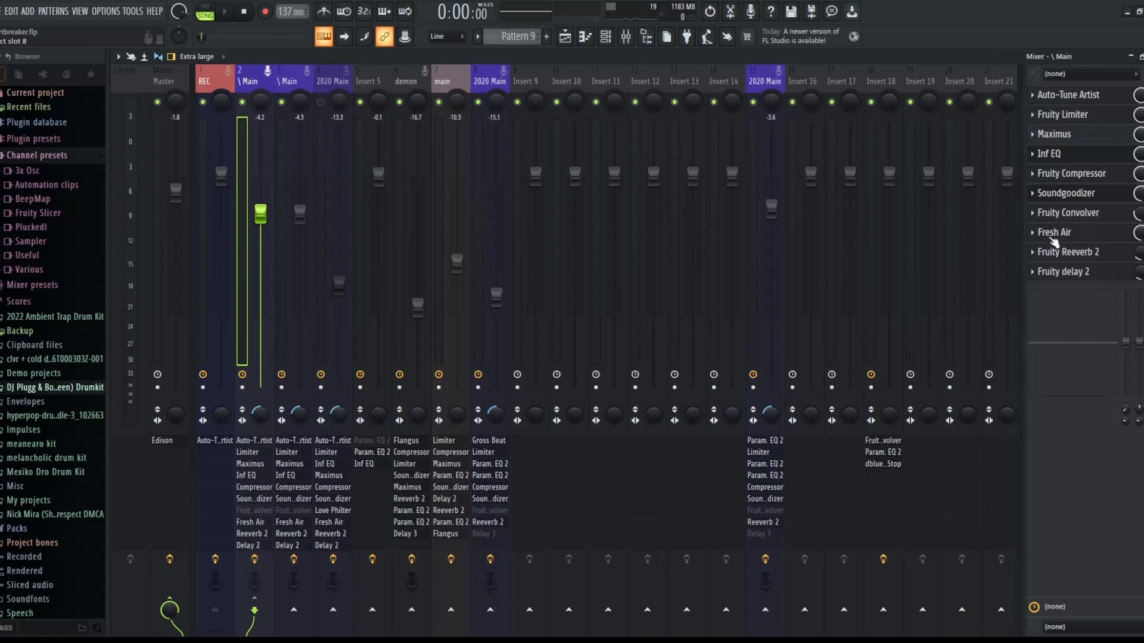
Examine the Soundgoodizer and Fruity Reeverb 2 settings on the first \ Main insert
left_click(1069, 194)
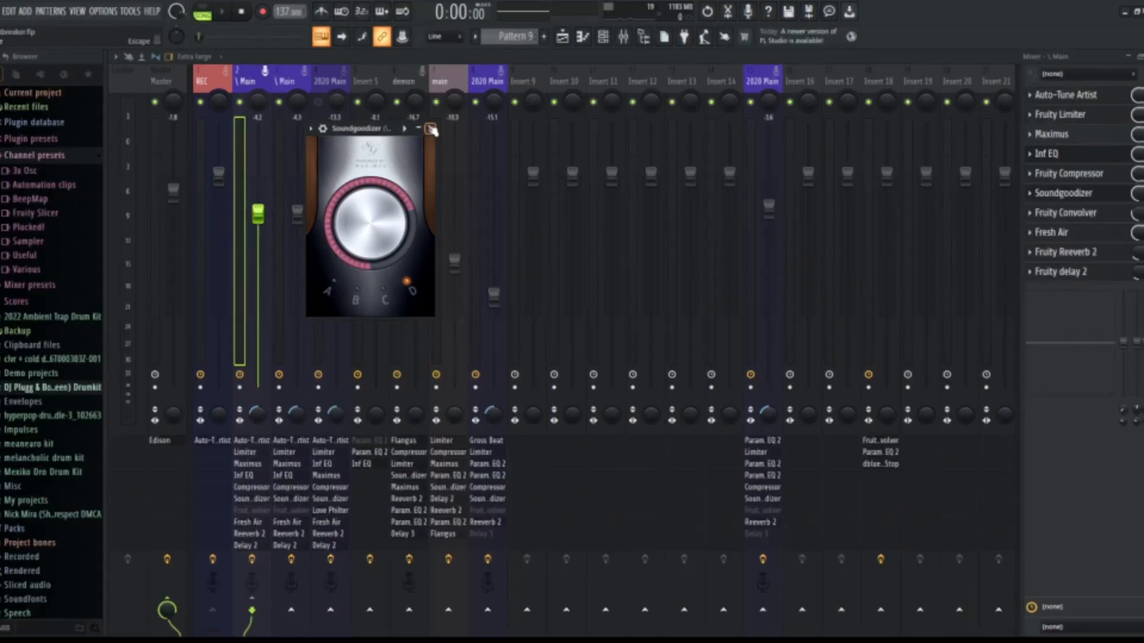
left_click(433, 130)
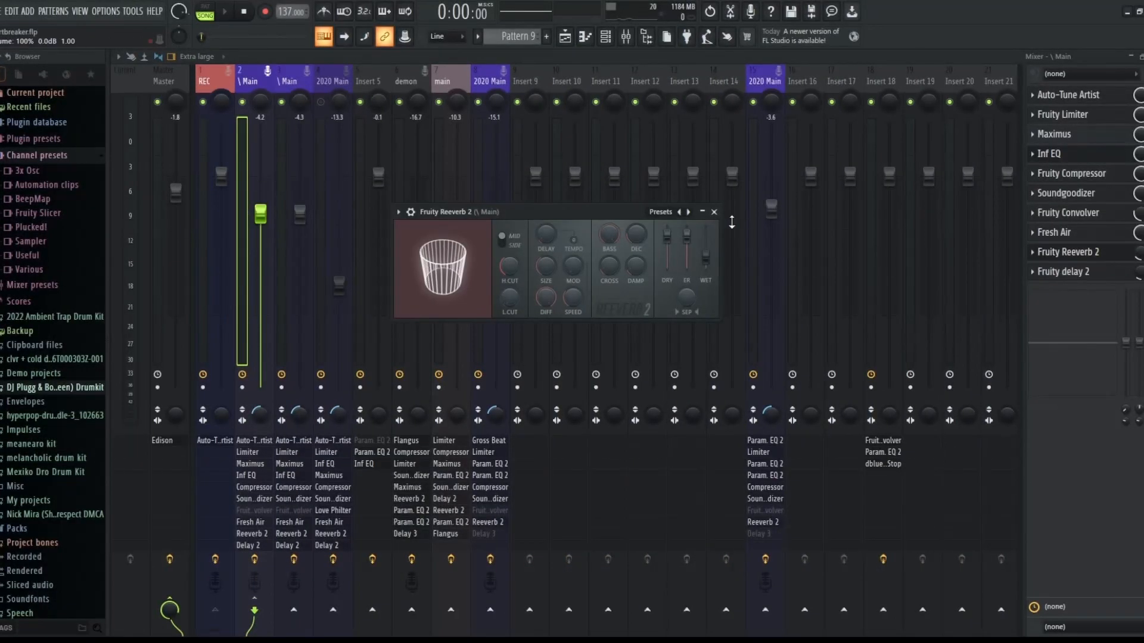
left_click(713, 212)
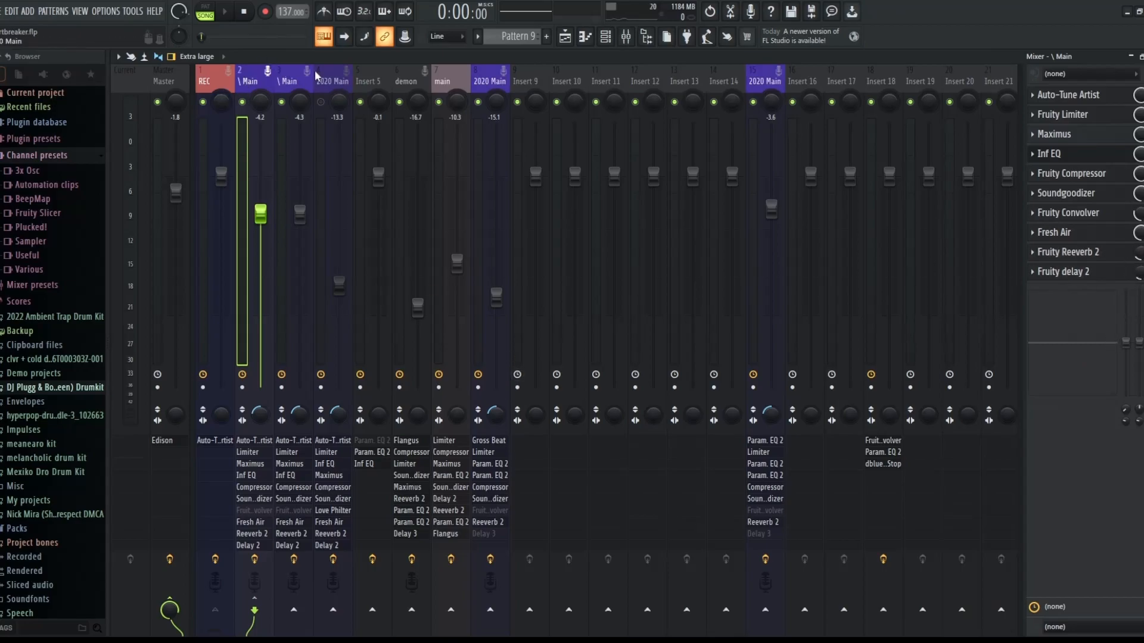
Mute the two \ Main inserts, unmute the 2020 Main insert on track 4 and play the song from about 0:09
left_click(326, 85)
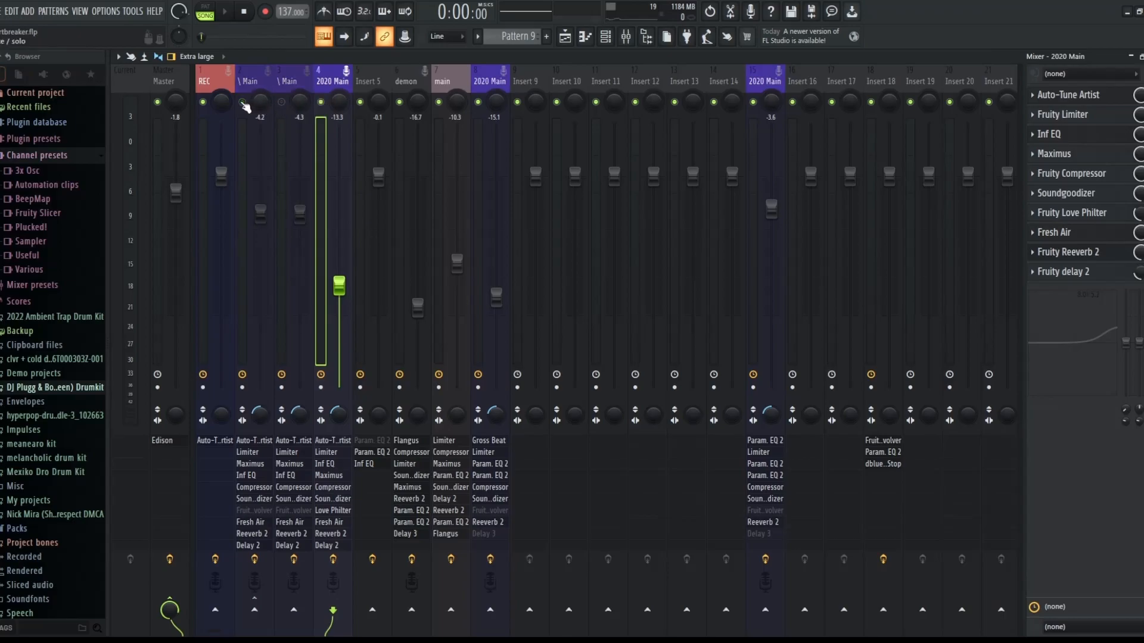
key("space")
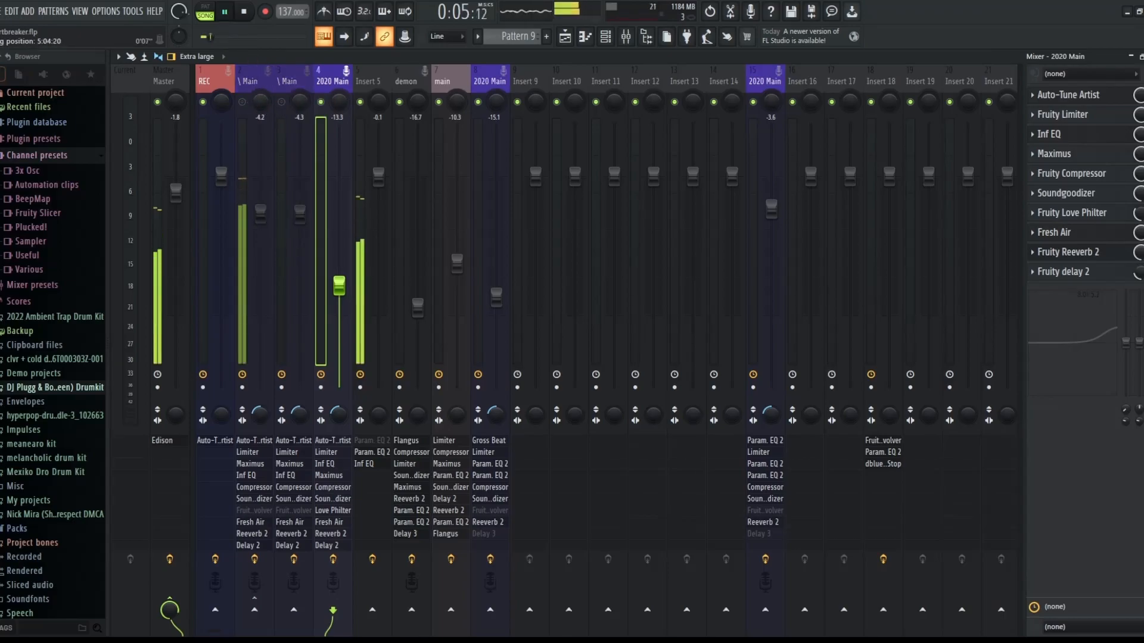
left_click_drag(208, 37, 214, 37)
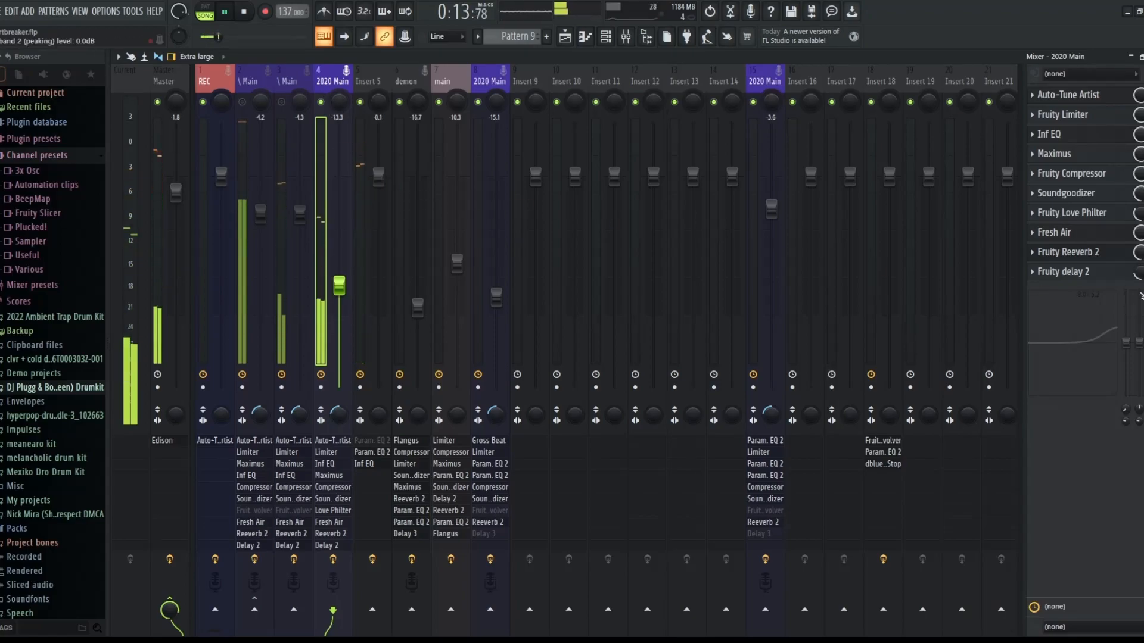
key("space")
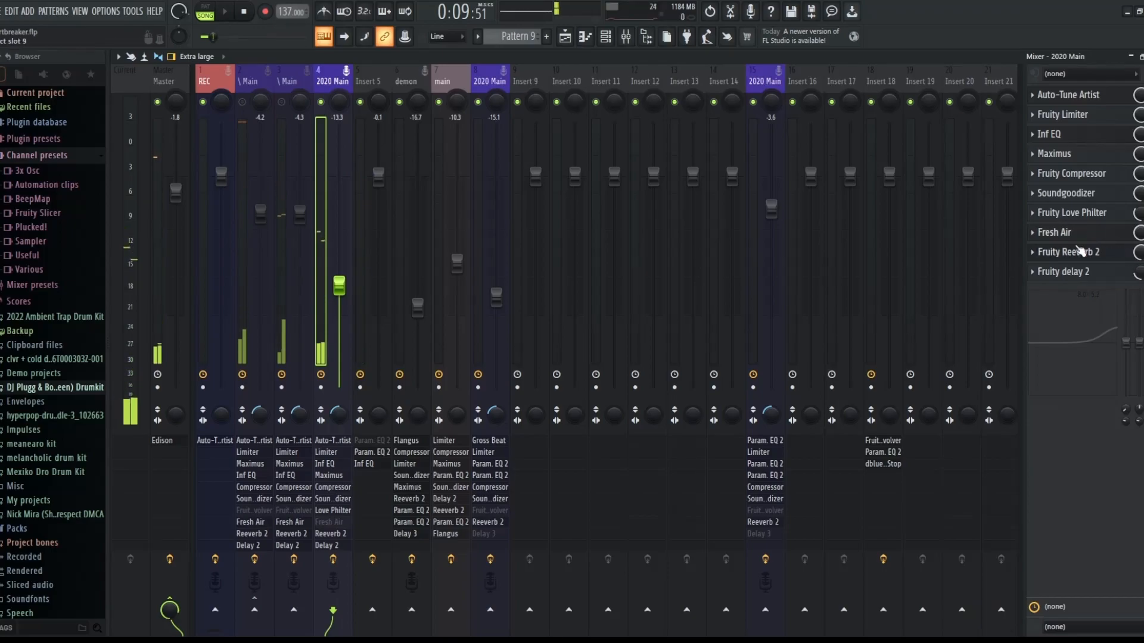
Replay the passage with Fresh Air bypassed on the 2020 Main insert and again with it enabled to compare the vocals
key("space")
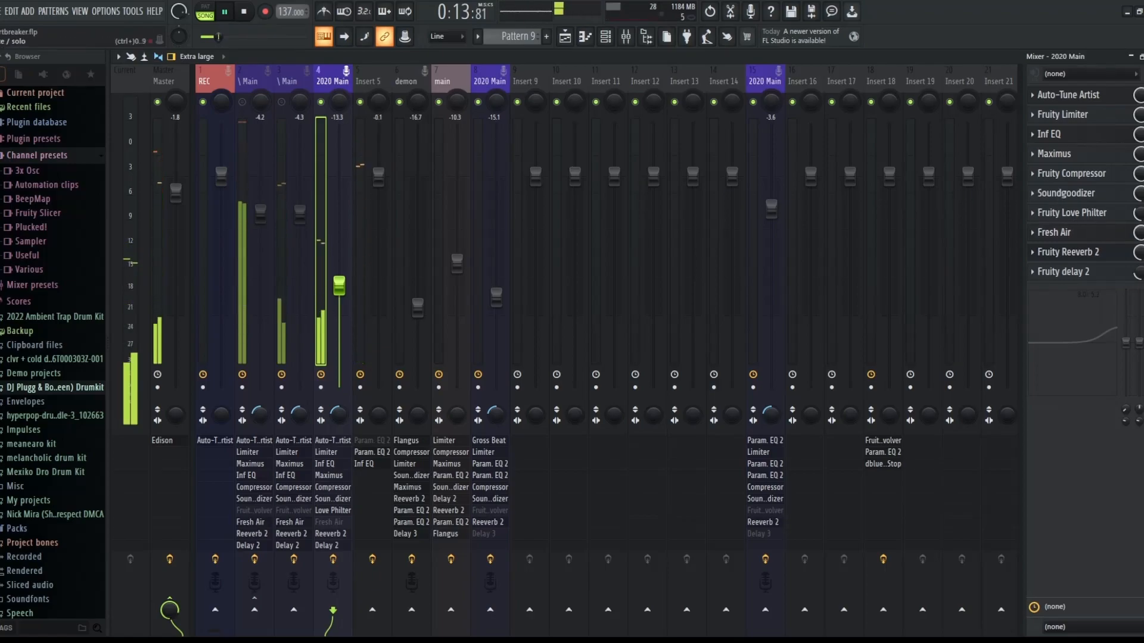
key("space")
key("space")
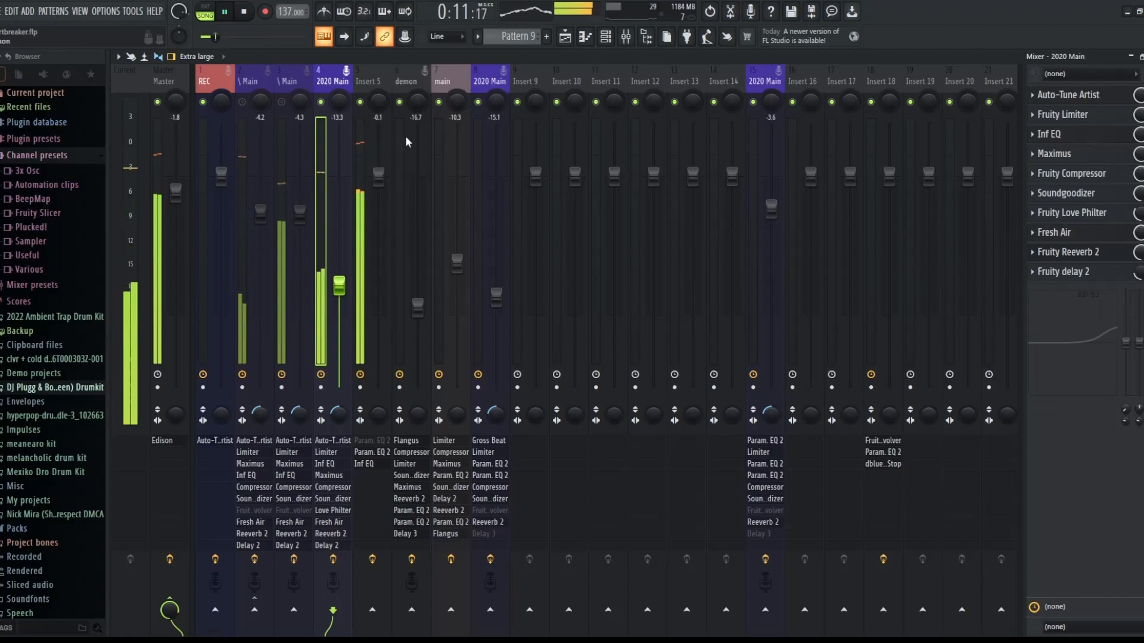
key("space")
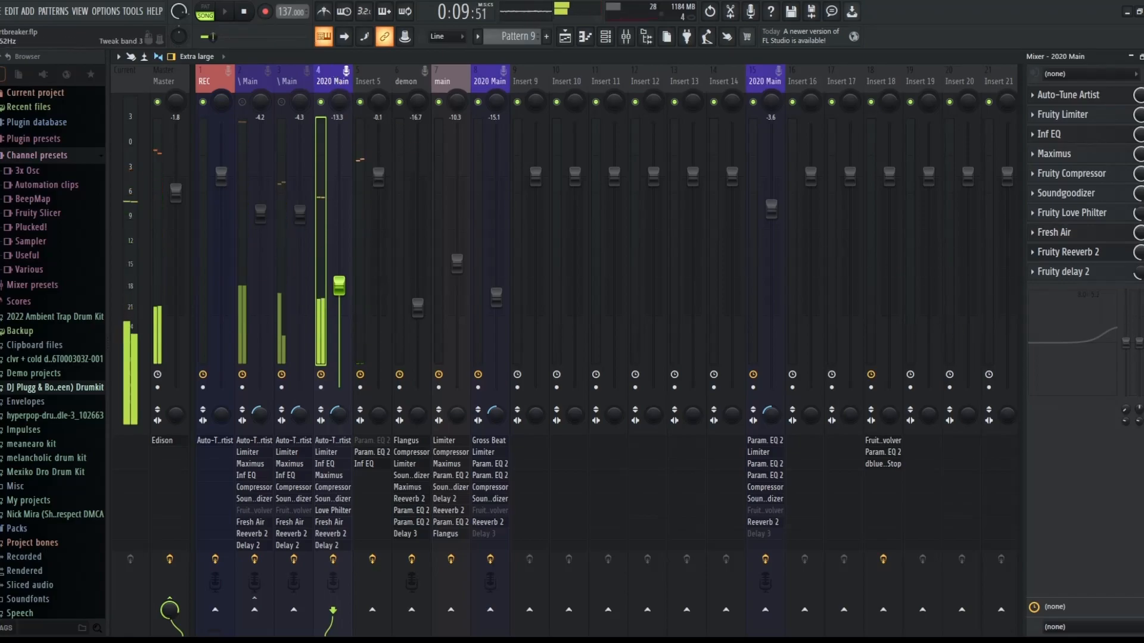
Select the first \ Main insert, bring up the playlist and look over the full arrangement of vocal recordings
left_click(257, 90)
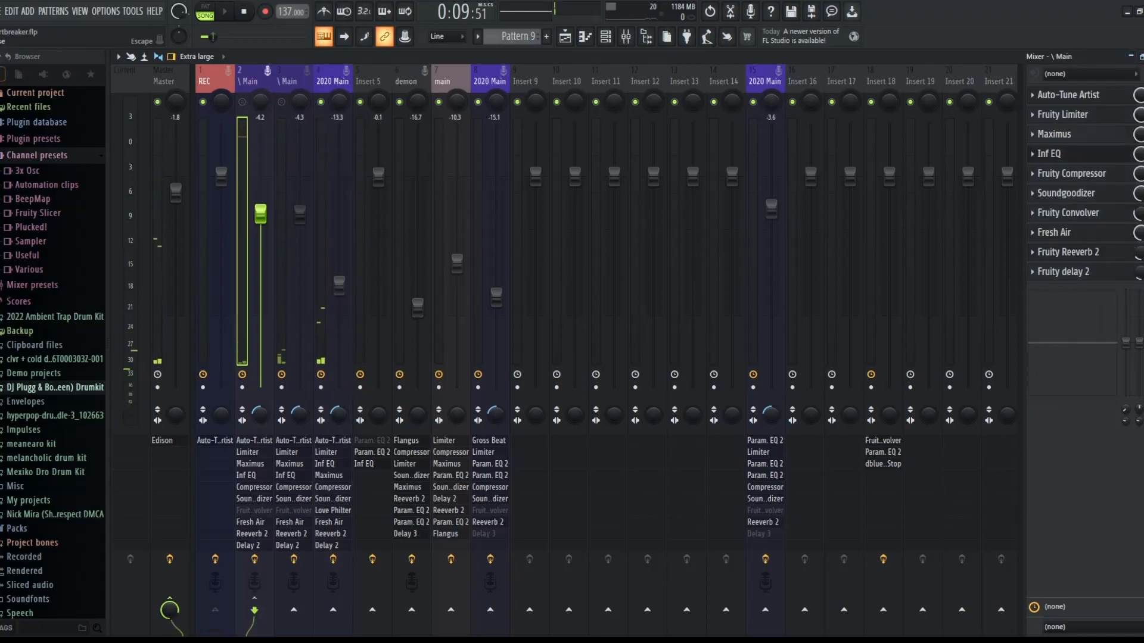
key("F5")
right_click(367, 325)
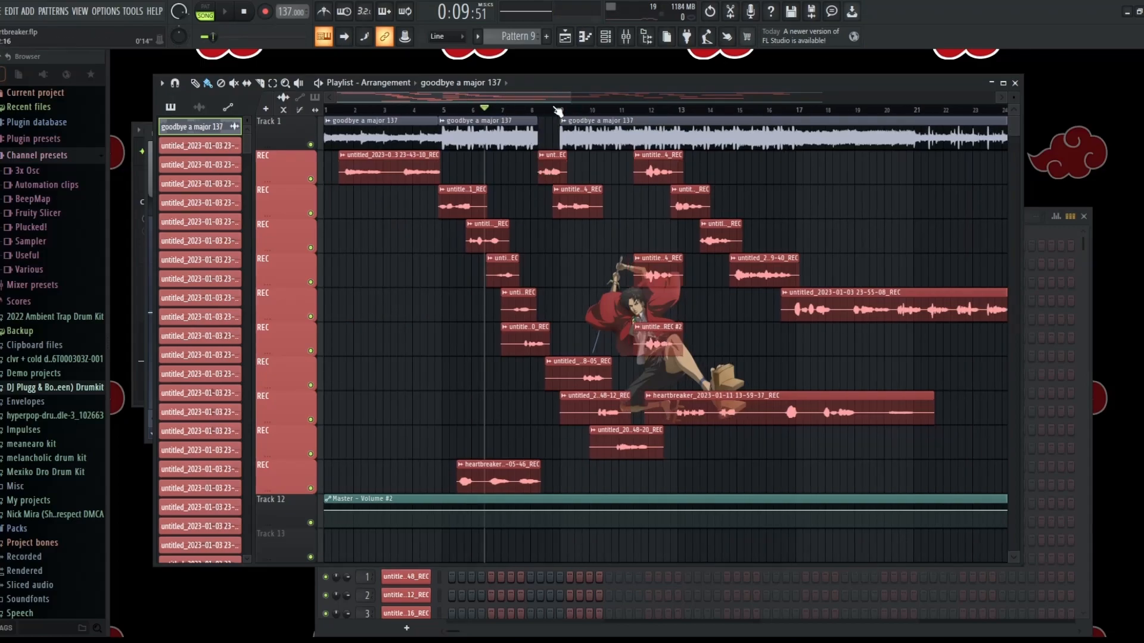
left_click_drag(571, 91, 1013, 92)
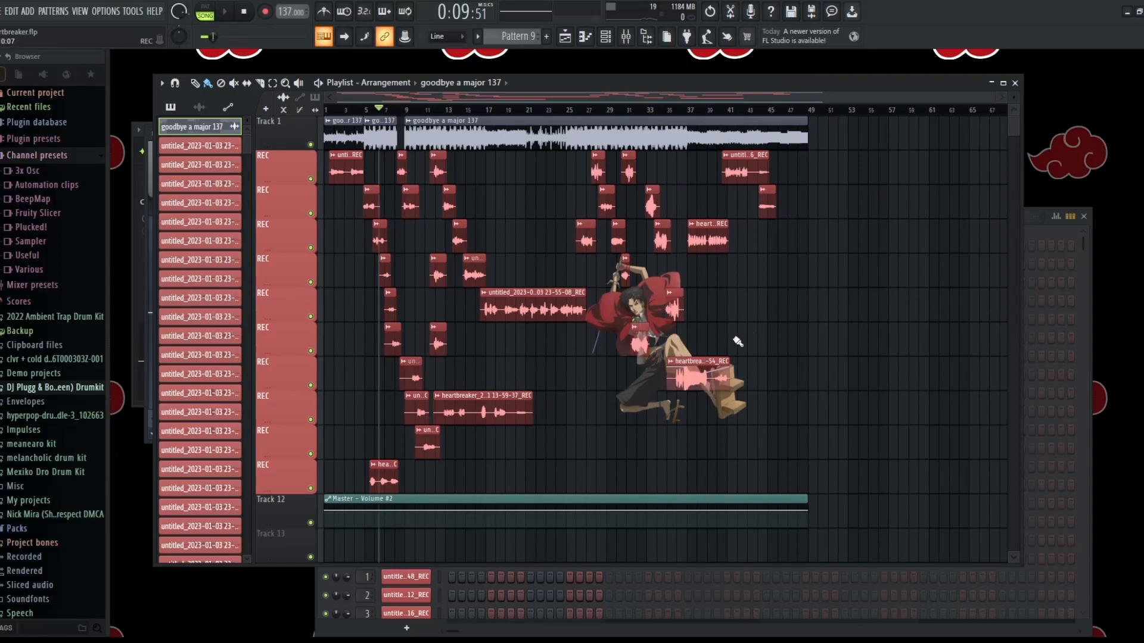
scroll(840, 333, "down", 10)
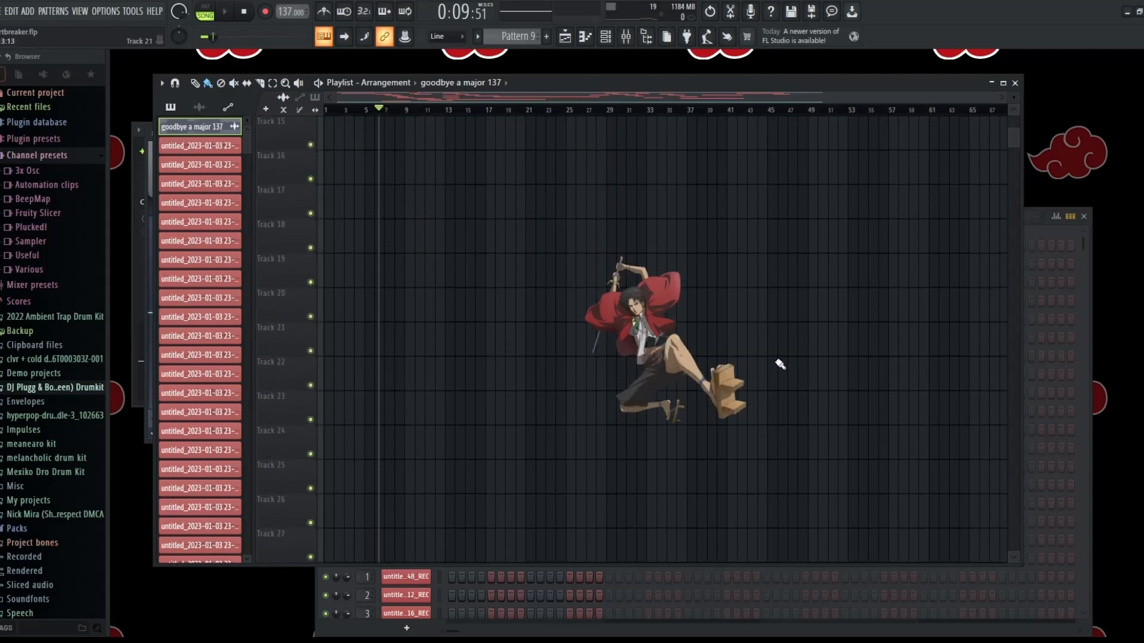
scroll(745, 377, "up", 9)
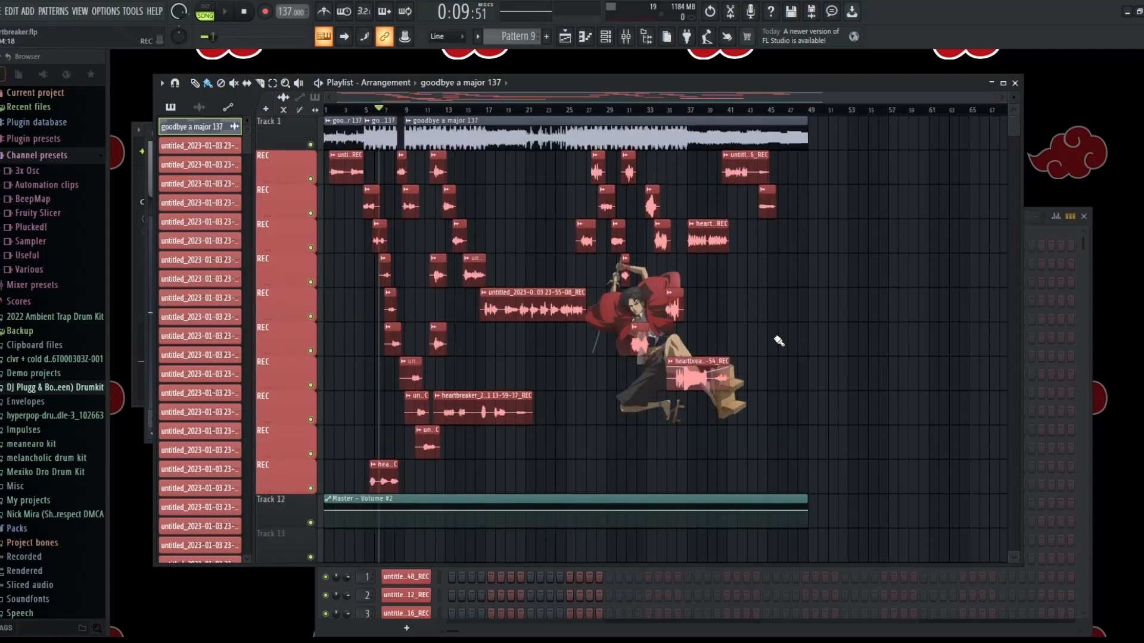